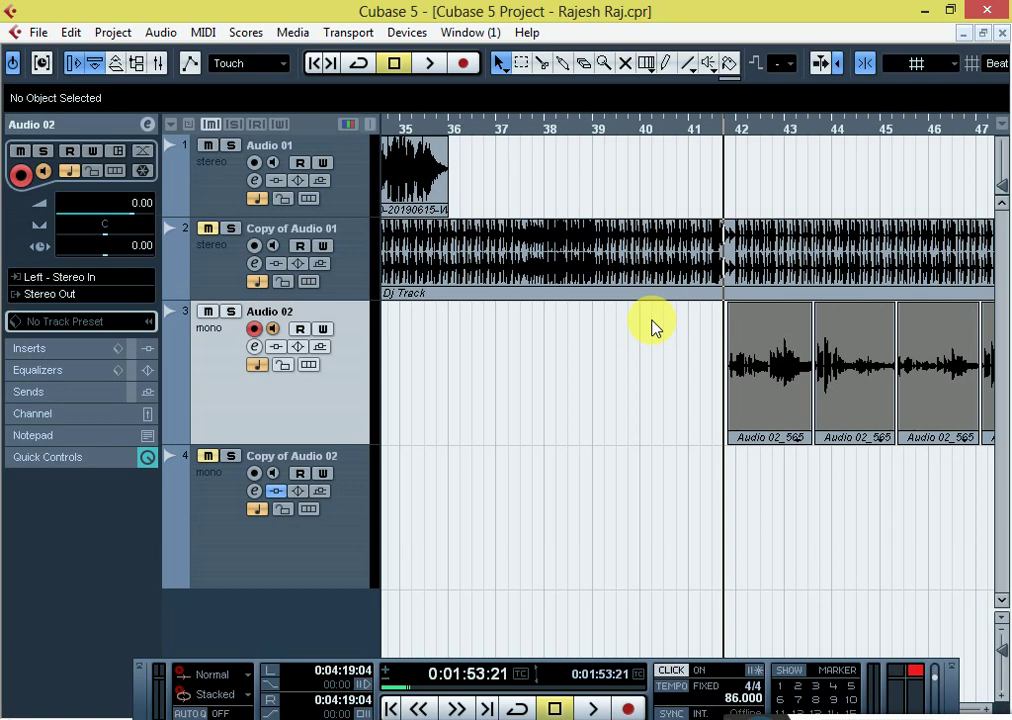
# Turn off record-enable and monitoring on the Audio 02 track and reposition the transport panel
pyautogui.click(254, 329)
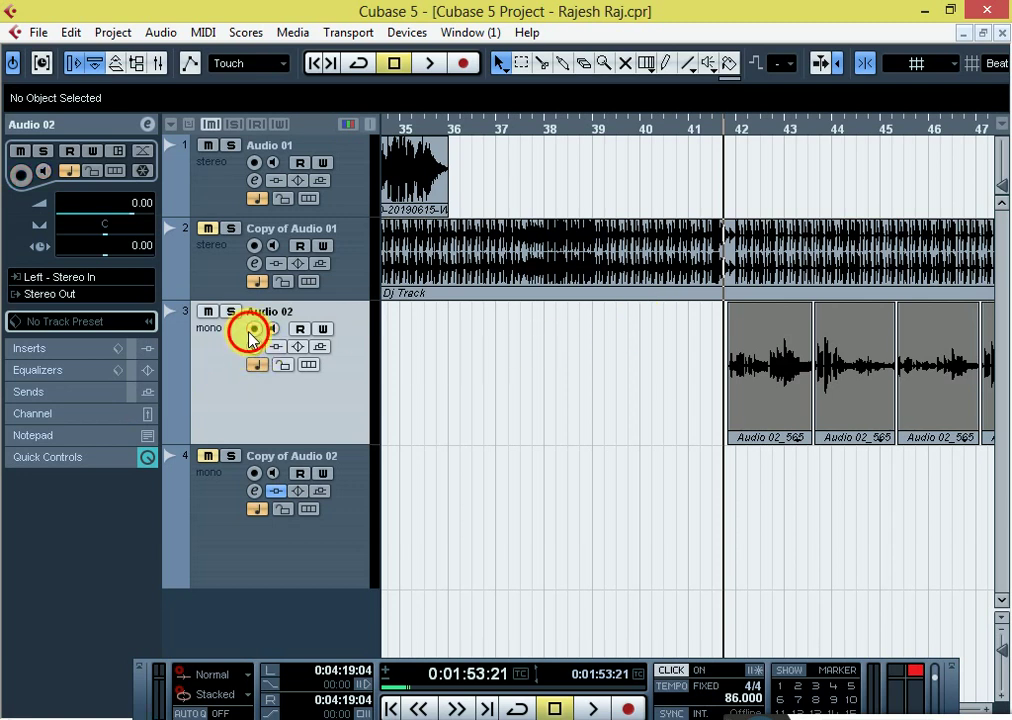
pyautogui.moveTo(143, 691); pyautogui.dragTo(201, 681)
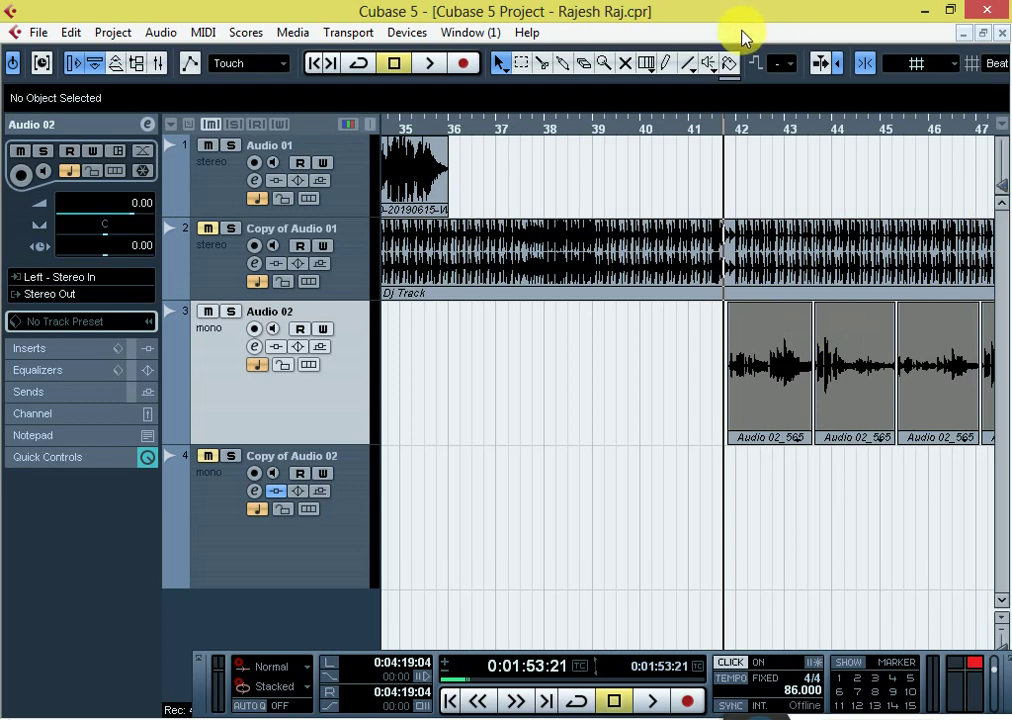
# Check the Audio 02 channel settings, close them and look over the tracks in the project window
pyautogui.click(840, 32)
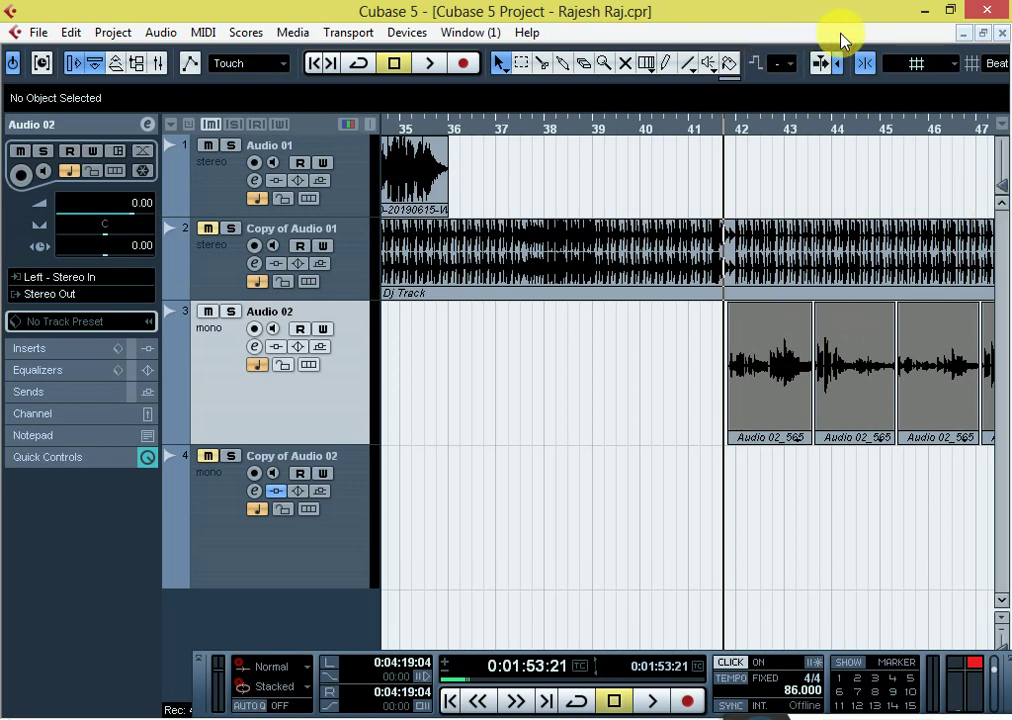
pyautogui.click(252, 350)
pyautogui.click(906, 125)
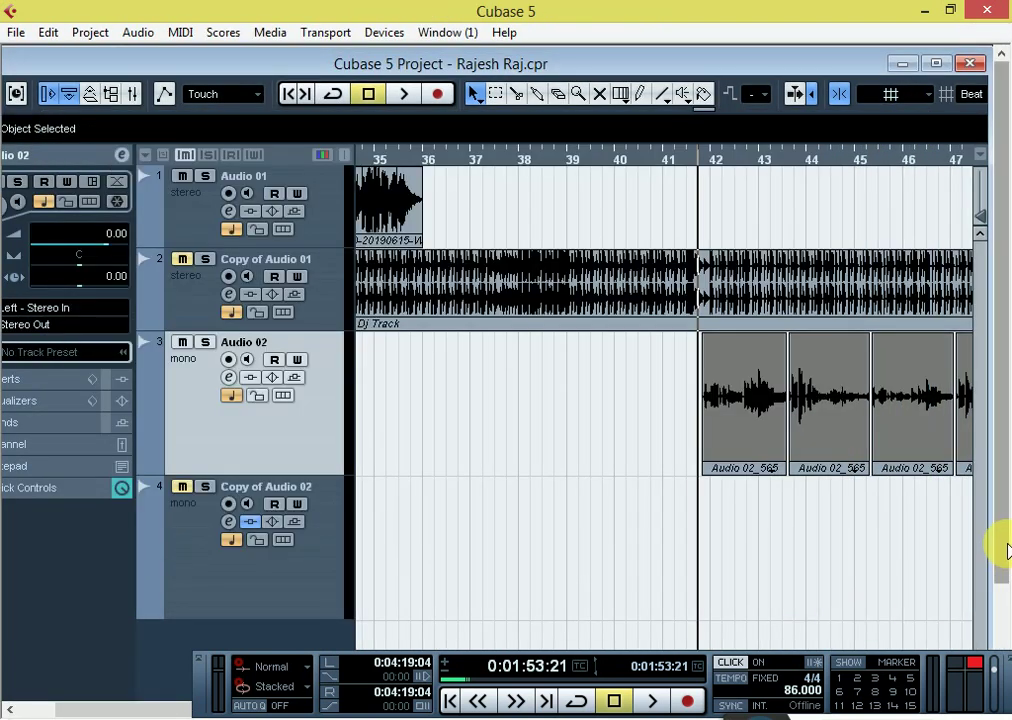
pyautogui.click(1003, 625)
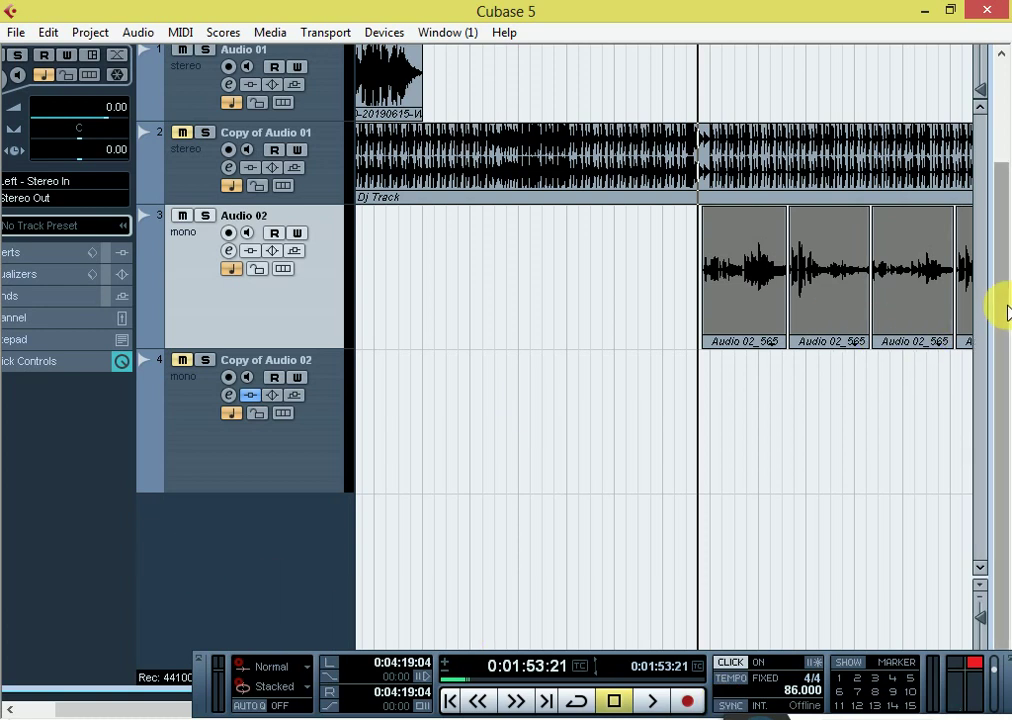
pyautogui.scroll(3, 1005, 160)
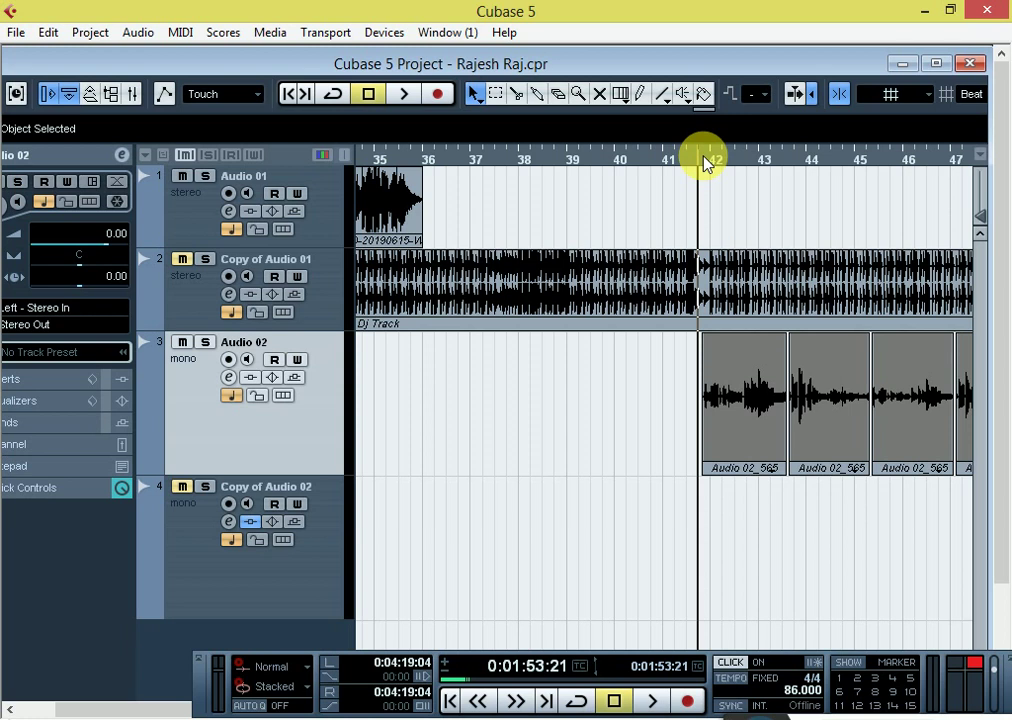
# Audition the unprocessed Audio 02 recording around bar 42 and check its level in the channel settings
pyautogui.press('space')
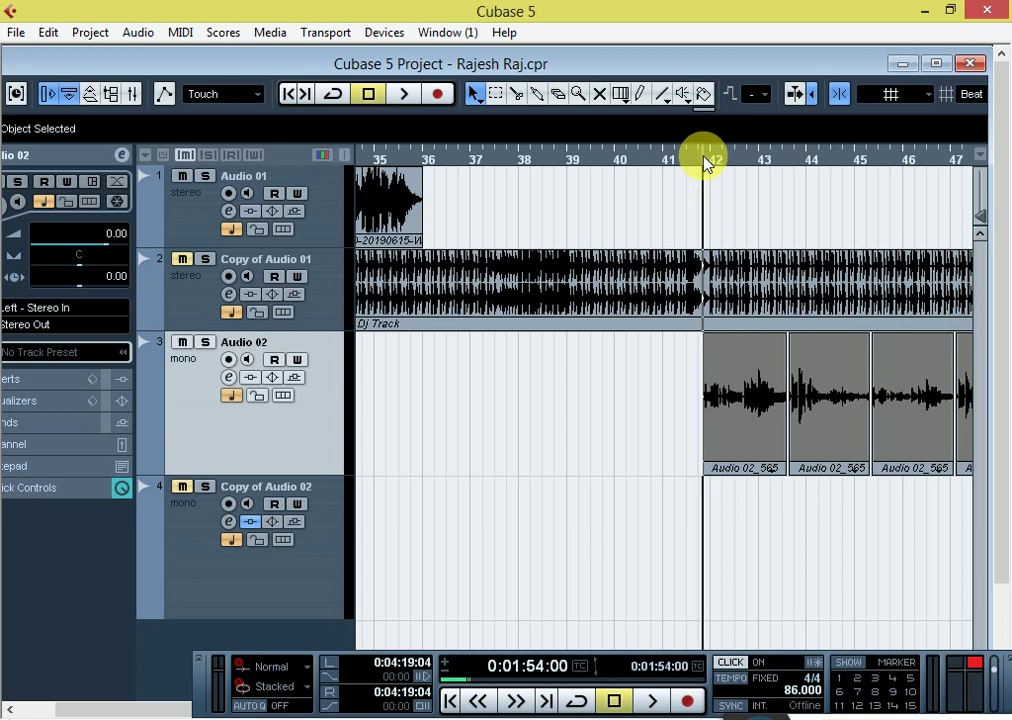
pyautogui.press('space')
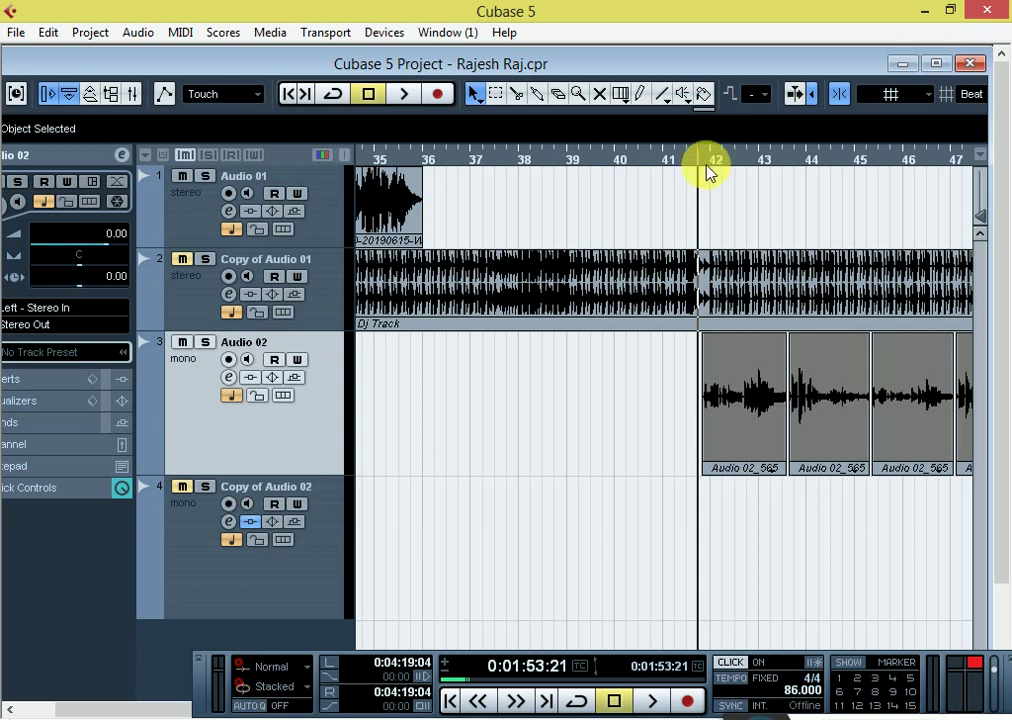
pyautogui.press('space')
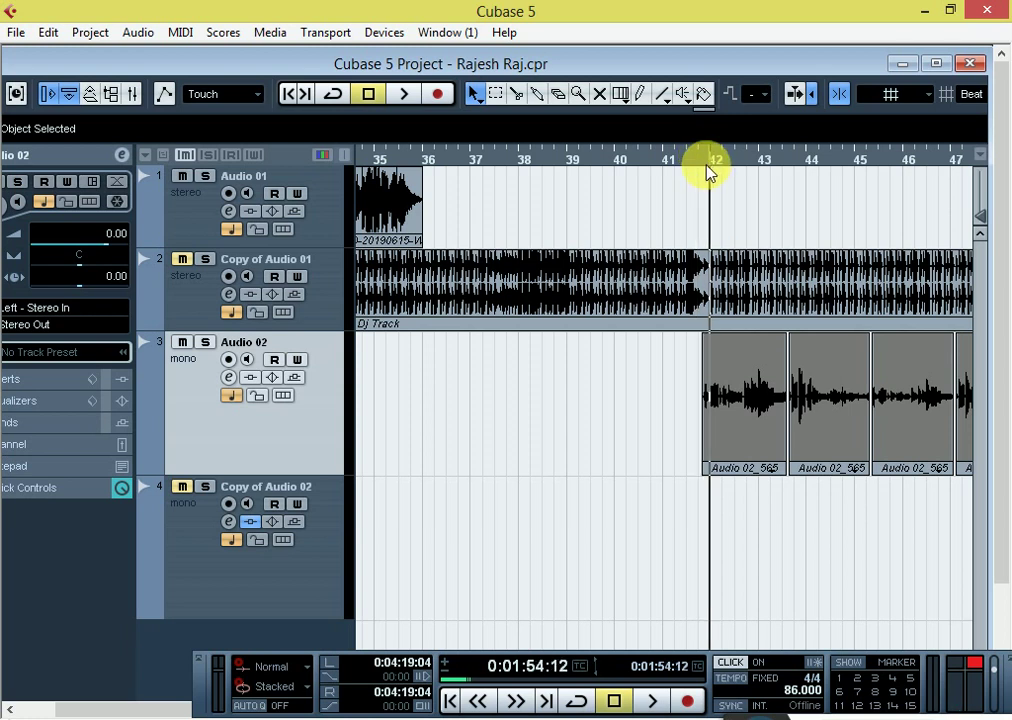
pyautogui.press('space')
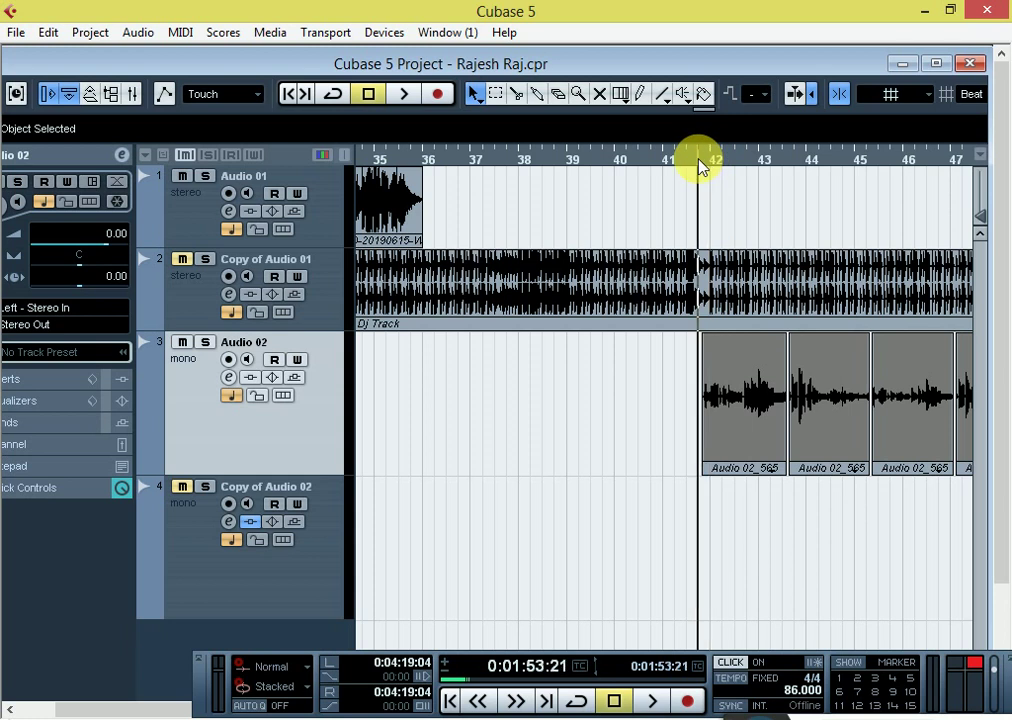
pyautogui.click(228, 377)
pyautogui.press('space')
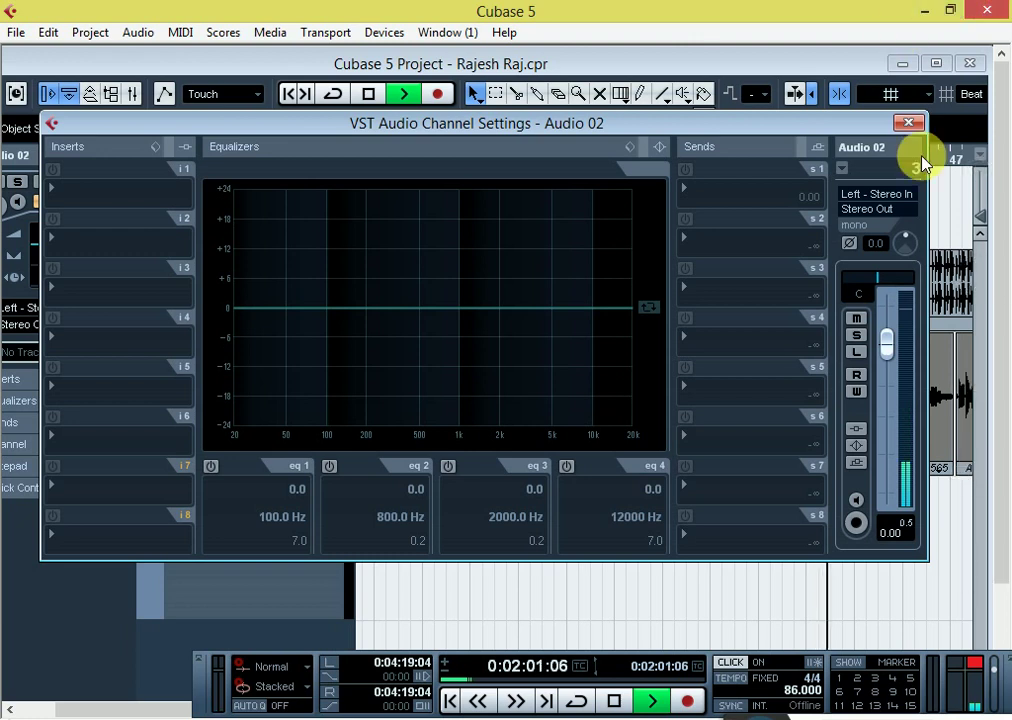
pyautogui.press('space')
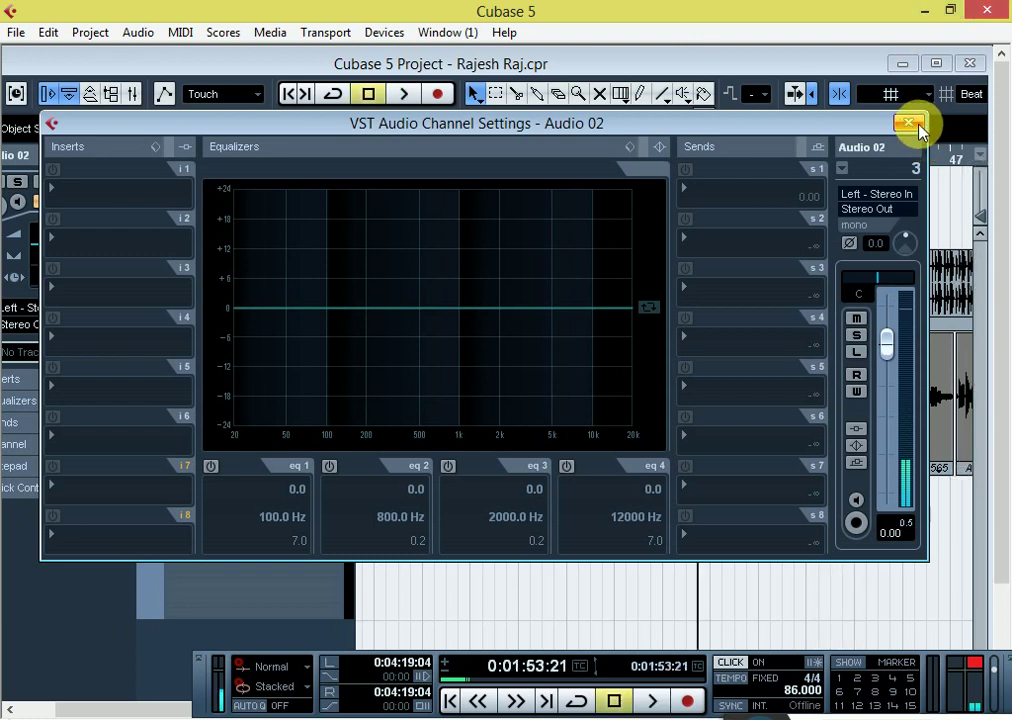
pyautogui.click(910, 124)
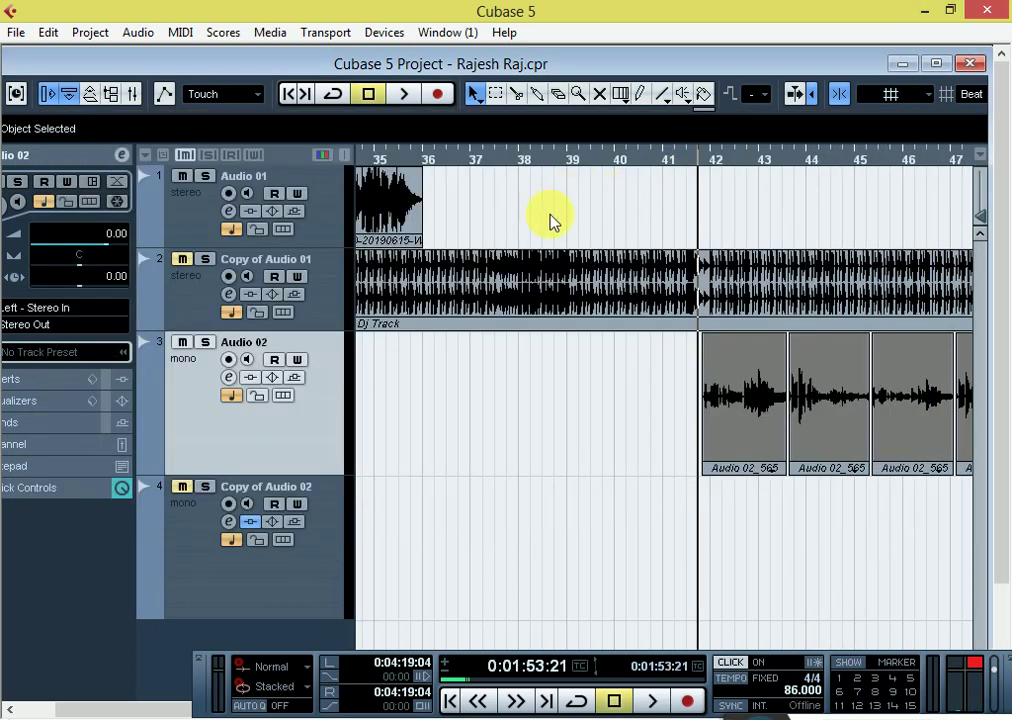
# Load Auto-Tune 5 VST in the first insert slot of Audio 02
pyautogui.click(229, 378)
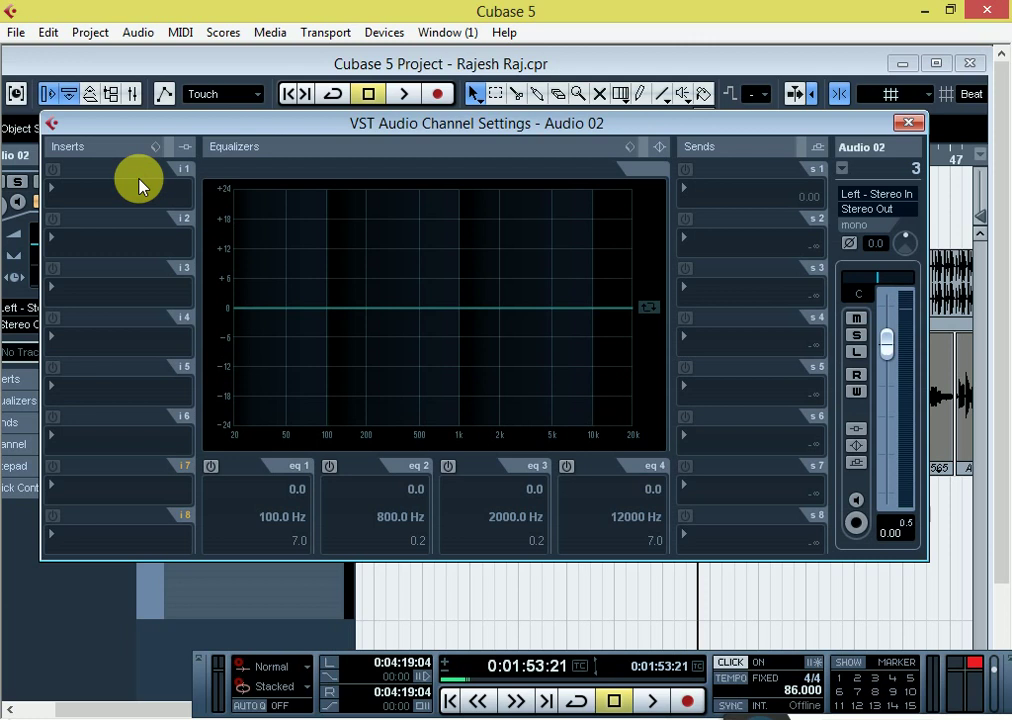
pyautogui.click(117, 197)
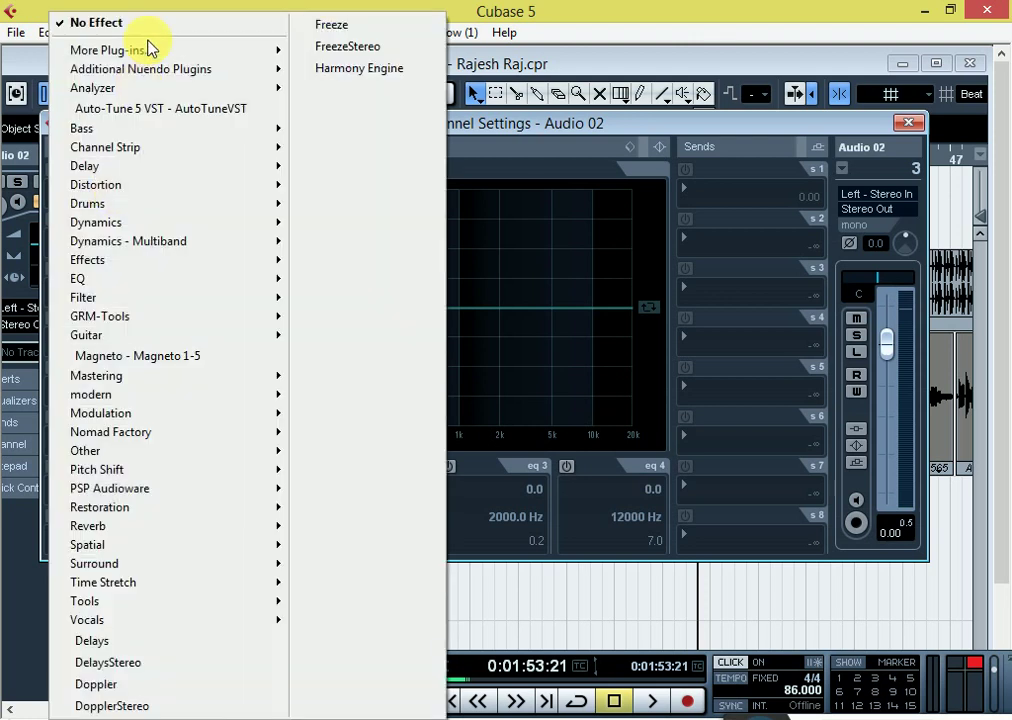
pyautogui.click(167, 107)
pyautogui.moveTo(373, 144); pyautogui.dragTo(338, 55)
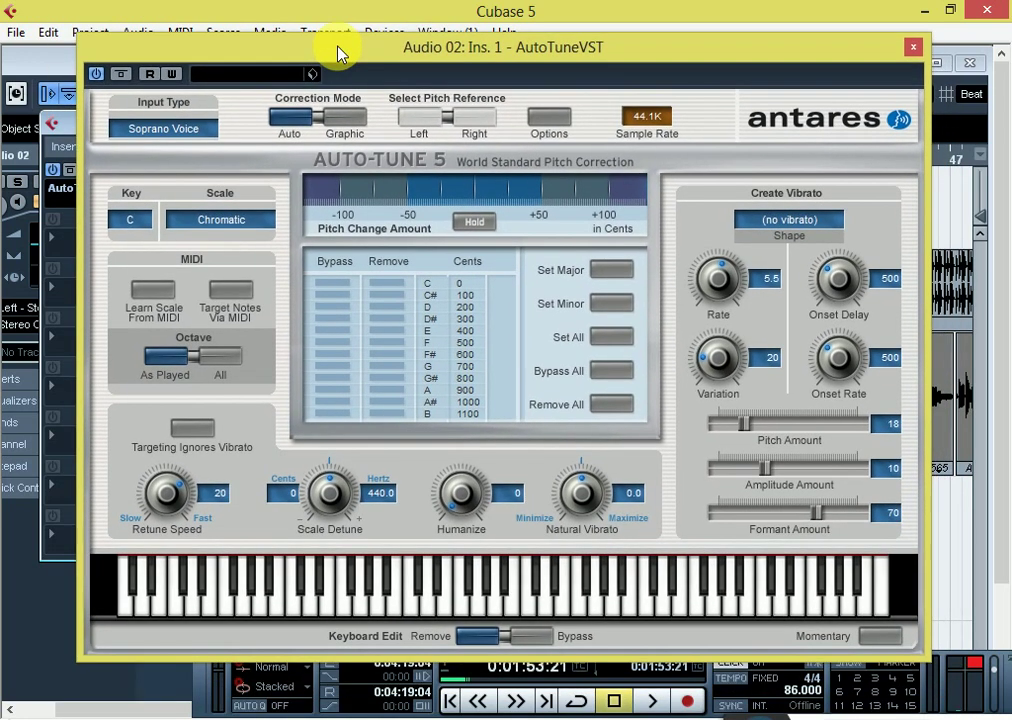
# Set the Auto-Tune key to F and the scale to Major
pyautogui.click(133, 222)
pyautogui.click(154, 351)
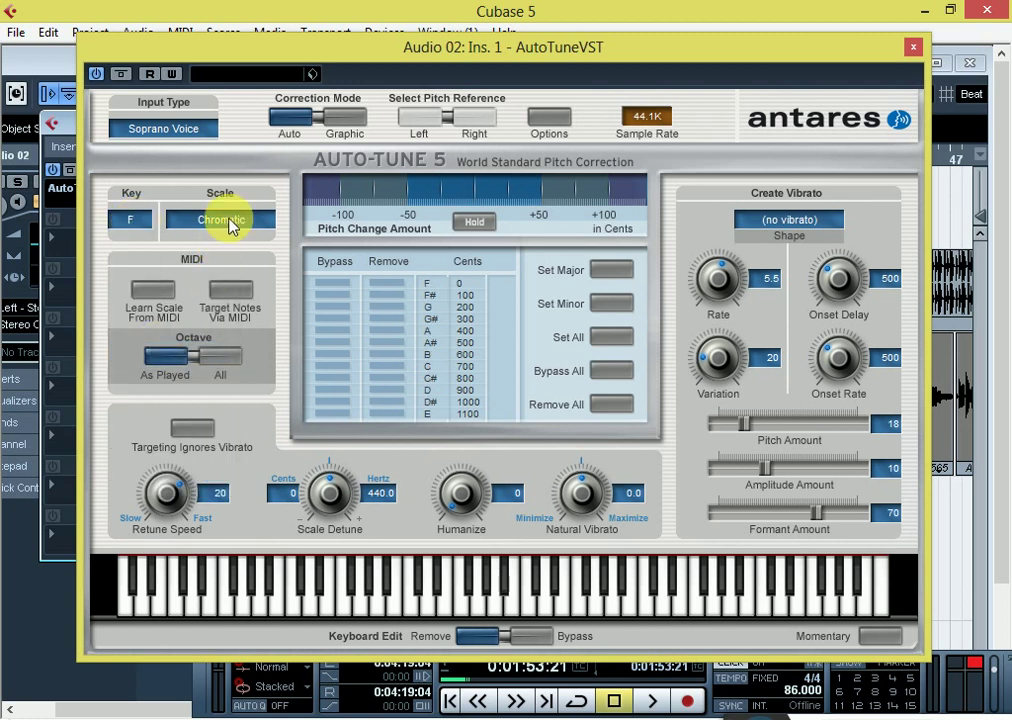
pyautogui.click(230, 220)
pyautogui.click(295, 96)
# Set Auto-Tune's retune speed, vibrato pitch amount and amplitude amount to 0, and the formant amount to 100
pyautogui.moveTo(170, 498); pyautogui.dragTo(163, 481)
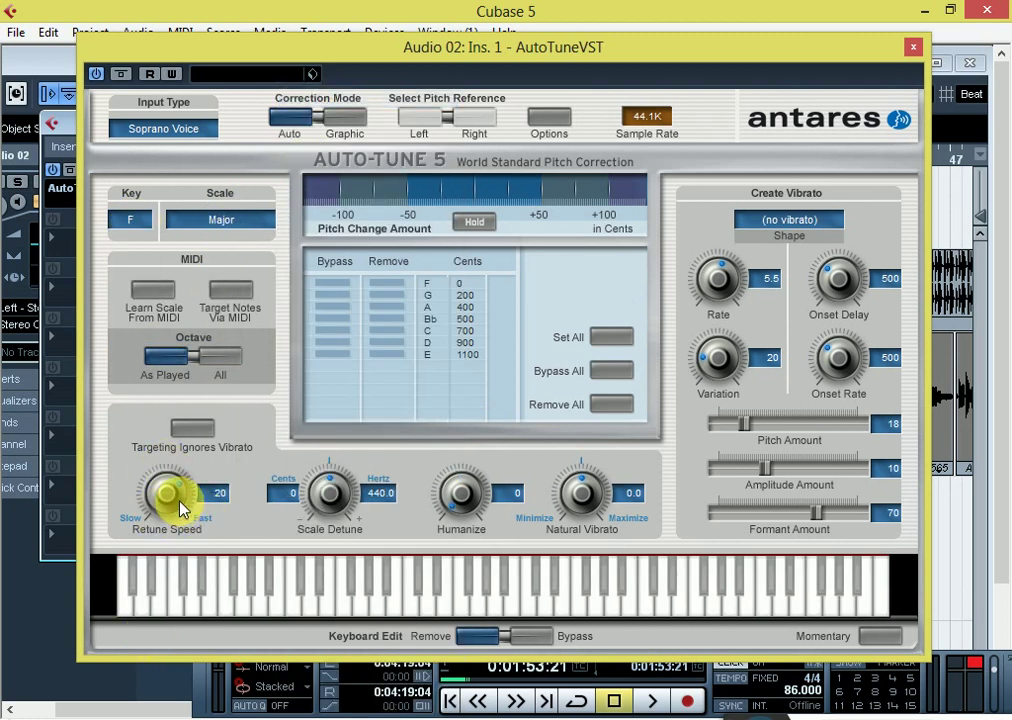
pyautogui.moveTo(744, 425); pyautogui.dragTo(700, 428)
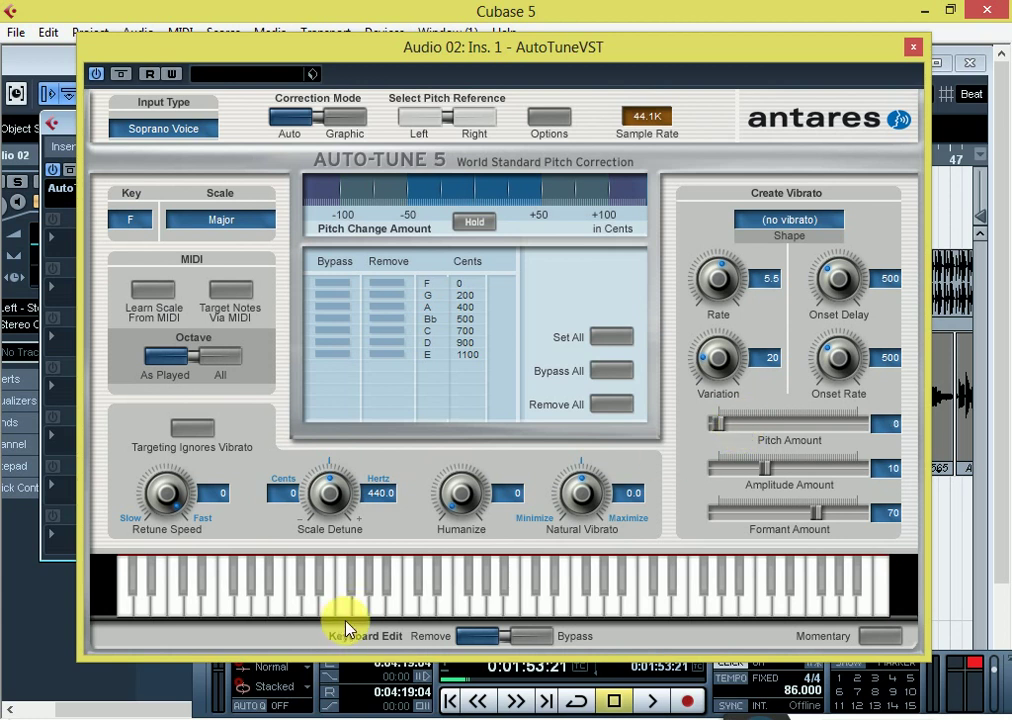
pyautogui.moveTo(766, 468); pyautogui.dragTo(700, 470)
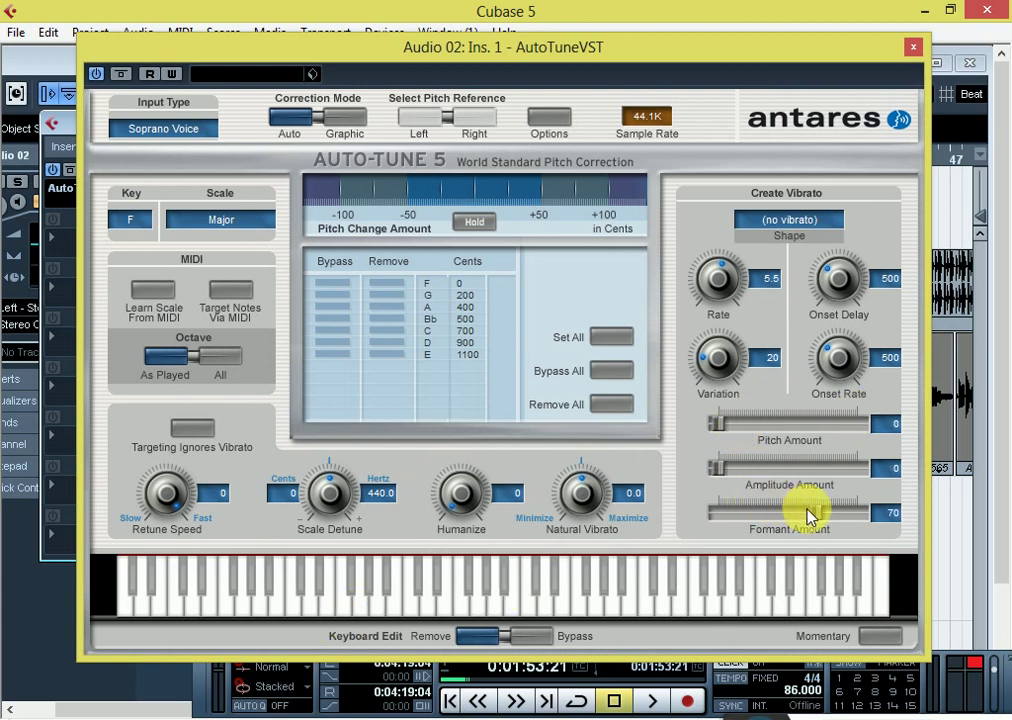
pyautogui.moveTo(809, 515); pyautogui.dragTo(1000, 510)
# Audition Audio 02 with Auto-Tune active, review the plug-in's settings and close its window
pyautogui.press('space')
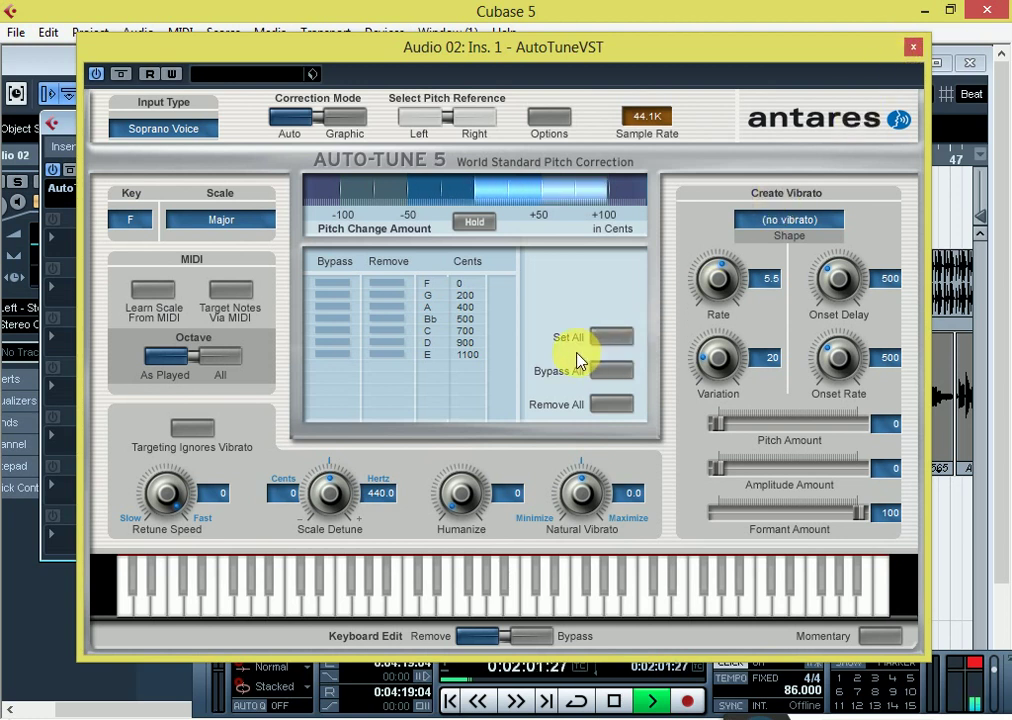
pyautogui.press('space')
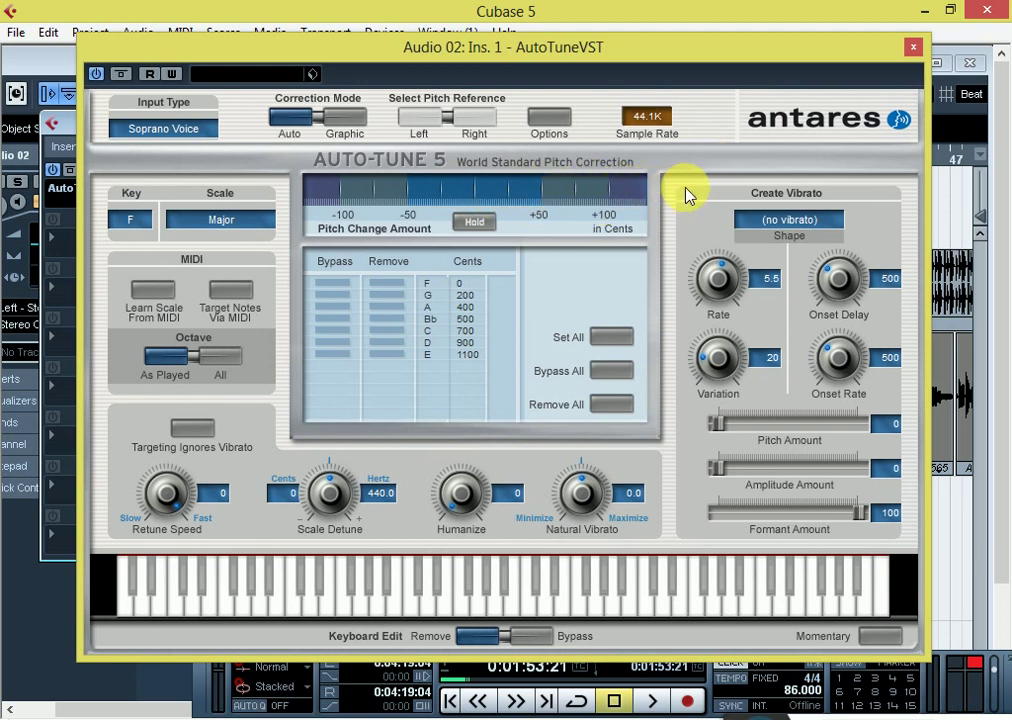
pyautogui.press('space')
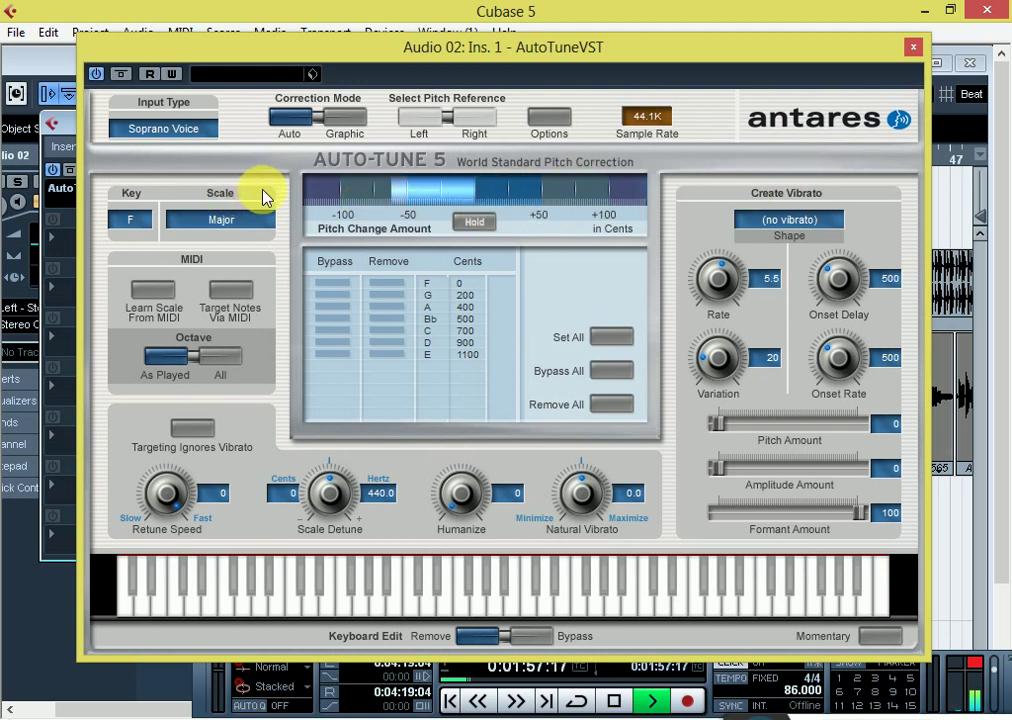
pyautogui.press('space')
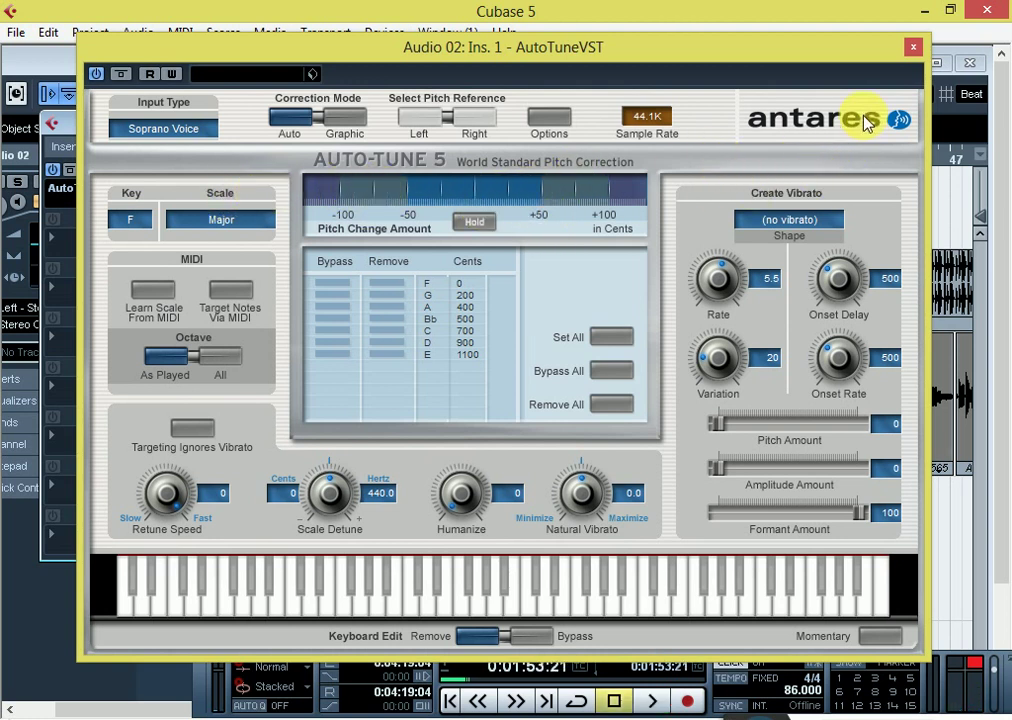
pyautogui.click(913, 46)
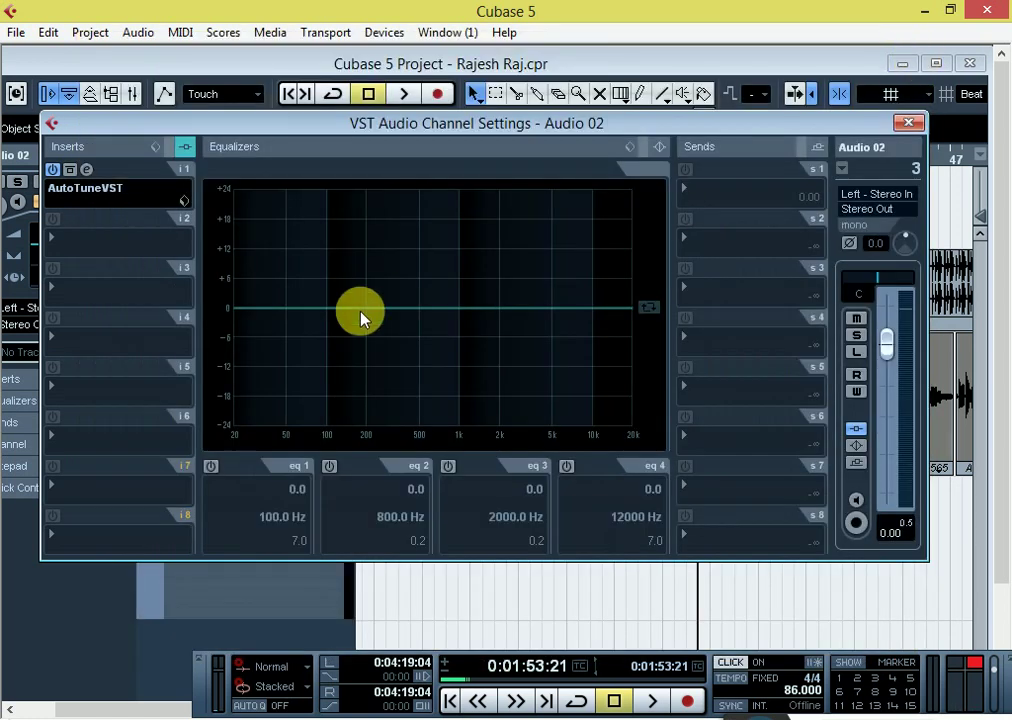
pyautogui.click(86, 171)
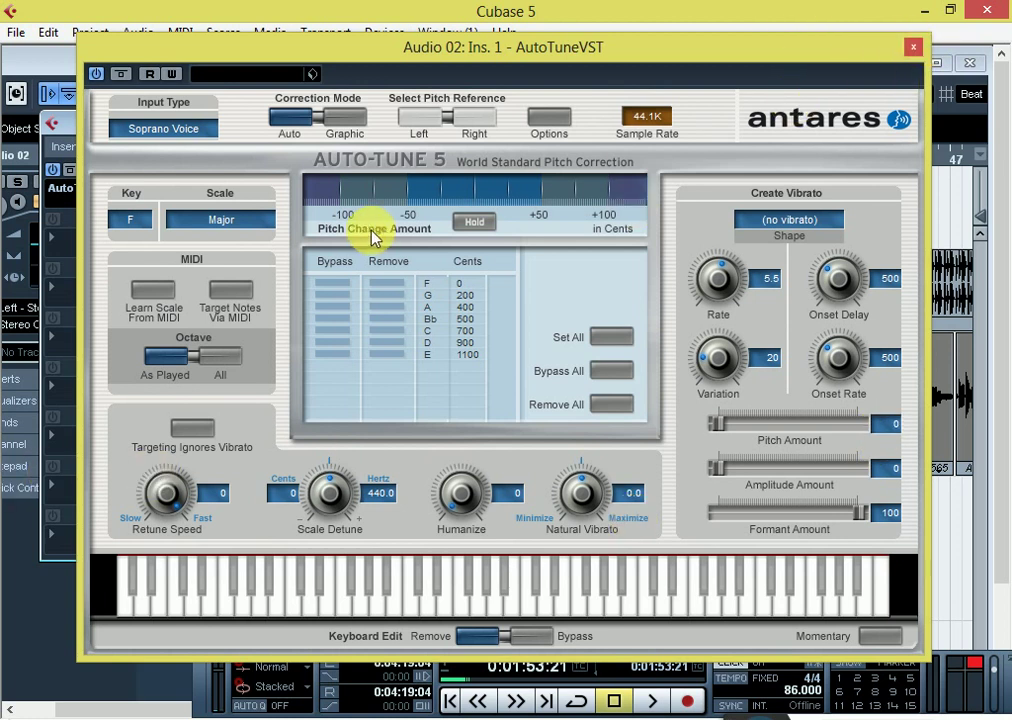
pyautogui.click(913, 48)
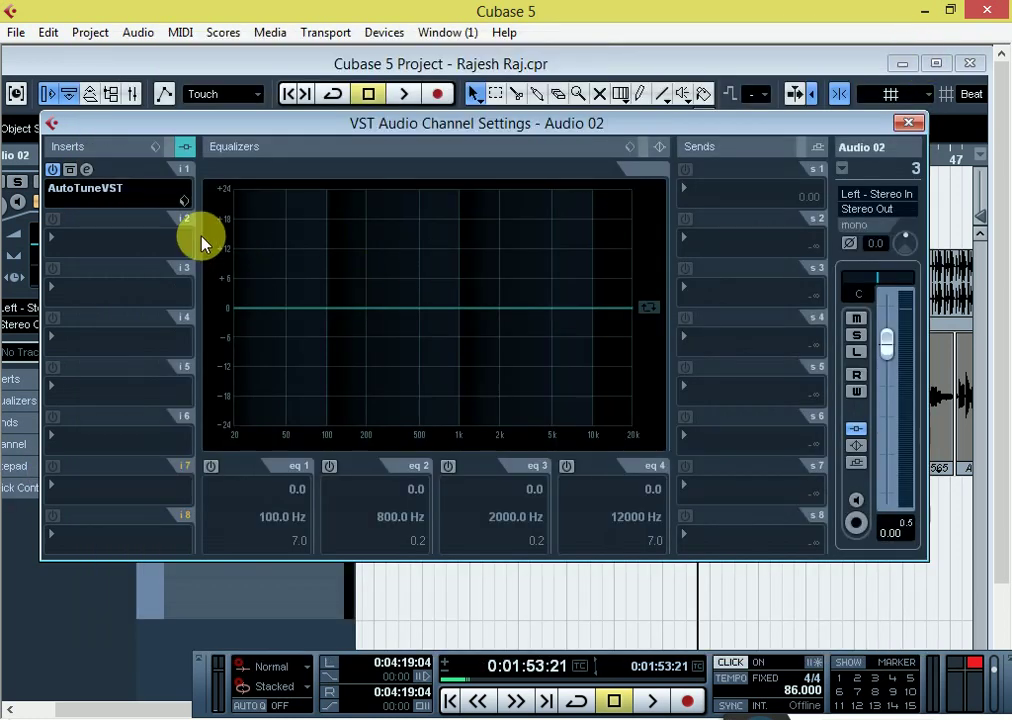
# Load NLS Channel Mono in the second insert slot of Audio 02
pyautogui.click(91, 242)
pyautogui.moveTo(100, 188)
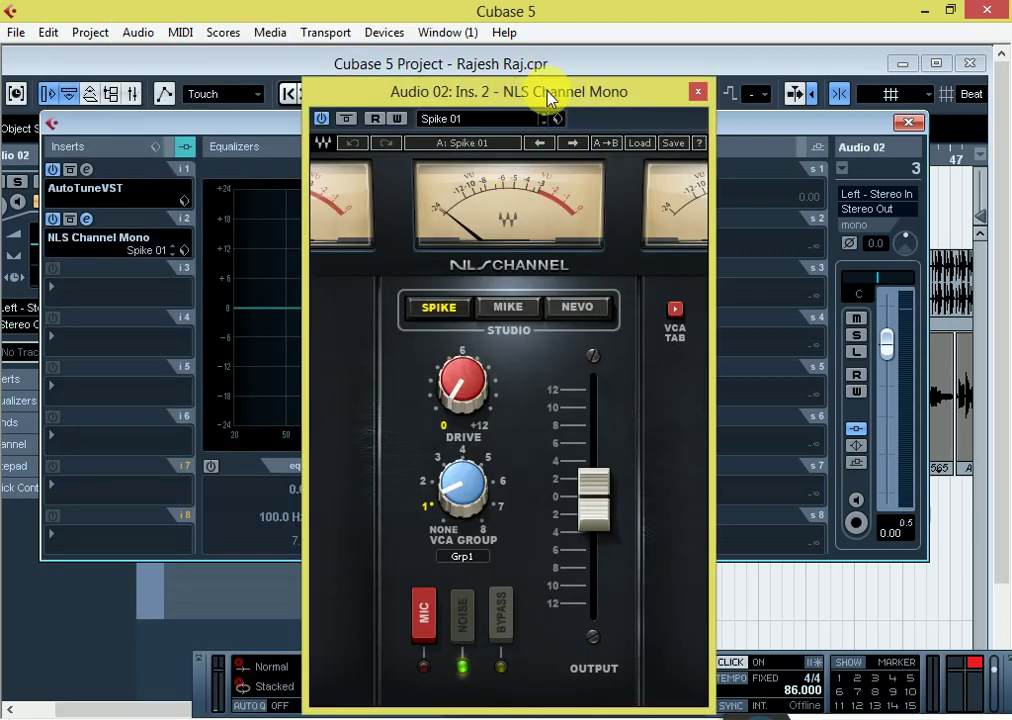
pyautogui.moveTo(547, 91); pyautogui.dragTo(490, 50)
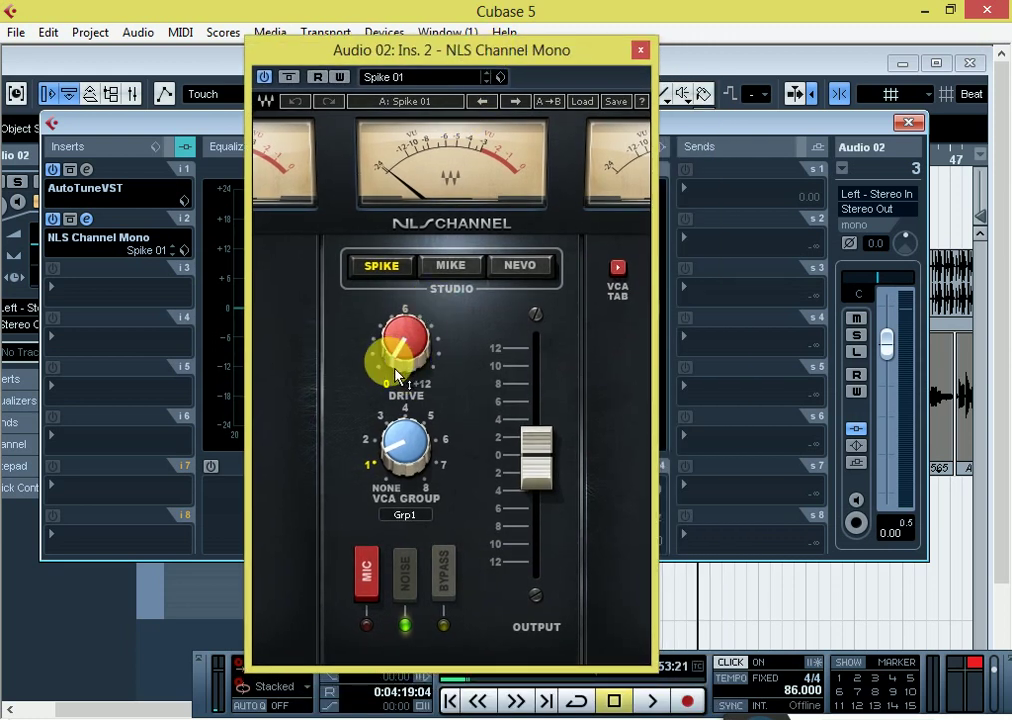
# Set the NLS Channel drive to about 6.2, the VCA group to 4 and the output to about +7
pyautogui.moveTo(397, 375); pyautogui.dragTo(412, 346)
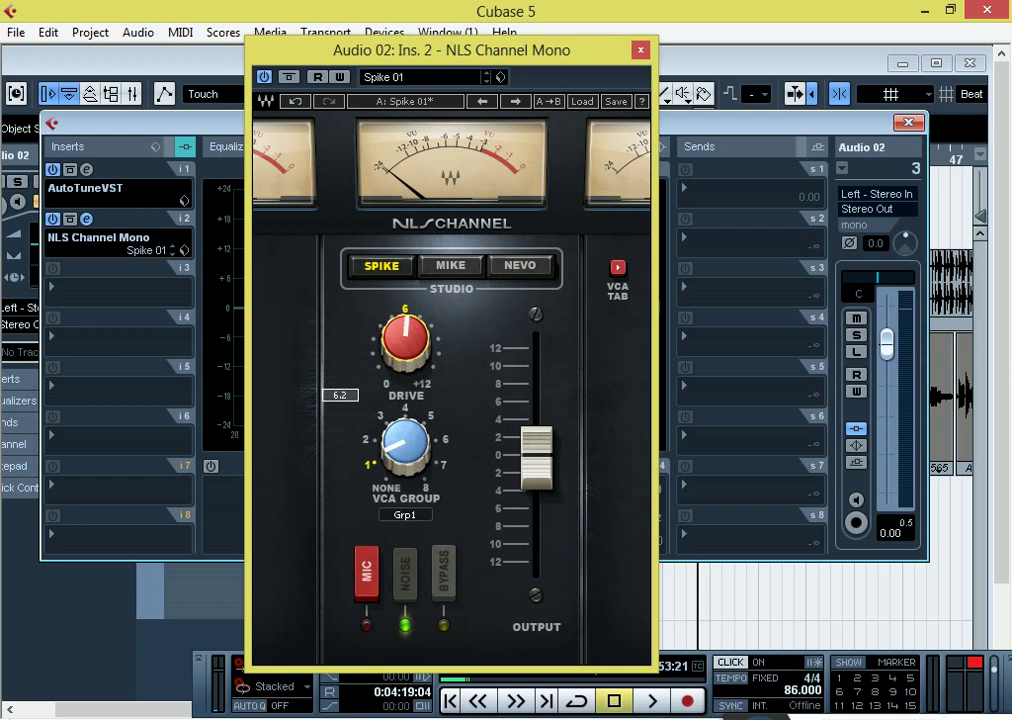
pyautogui.moveTo(410, 478); pyautogui.dragTo(410, 446)
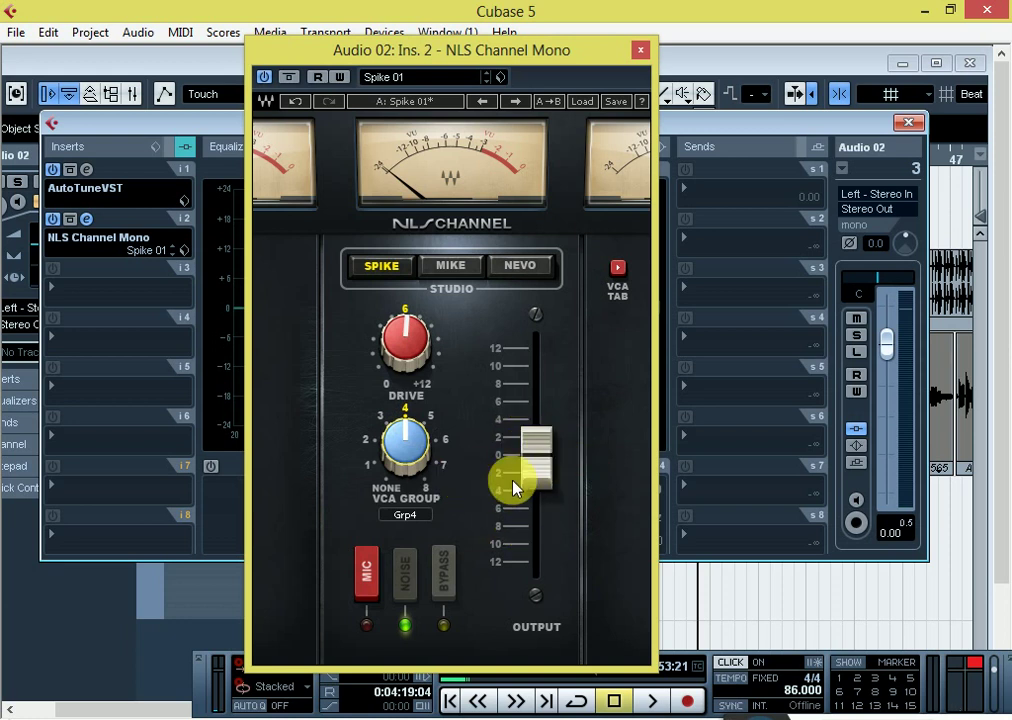
pyautogui.moveTo(535, 475); pyautogui.dragTo(535, 415)
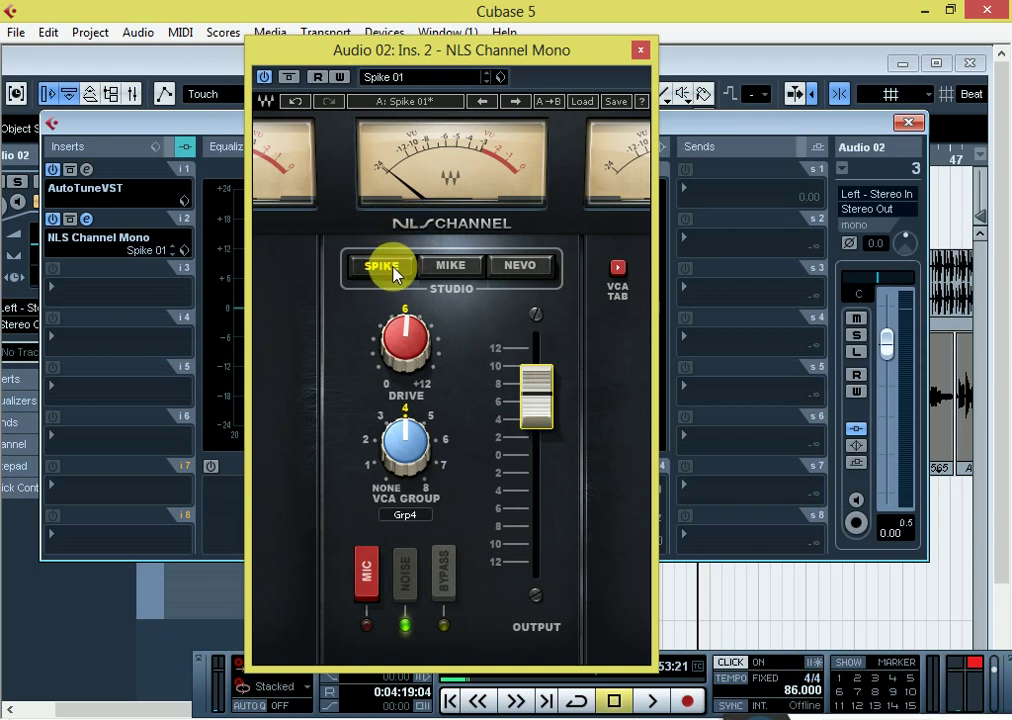
# Play back Audio 02 through the NLS Channel and watch its VU meter
pyautogui.press('space')
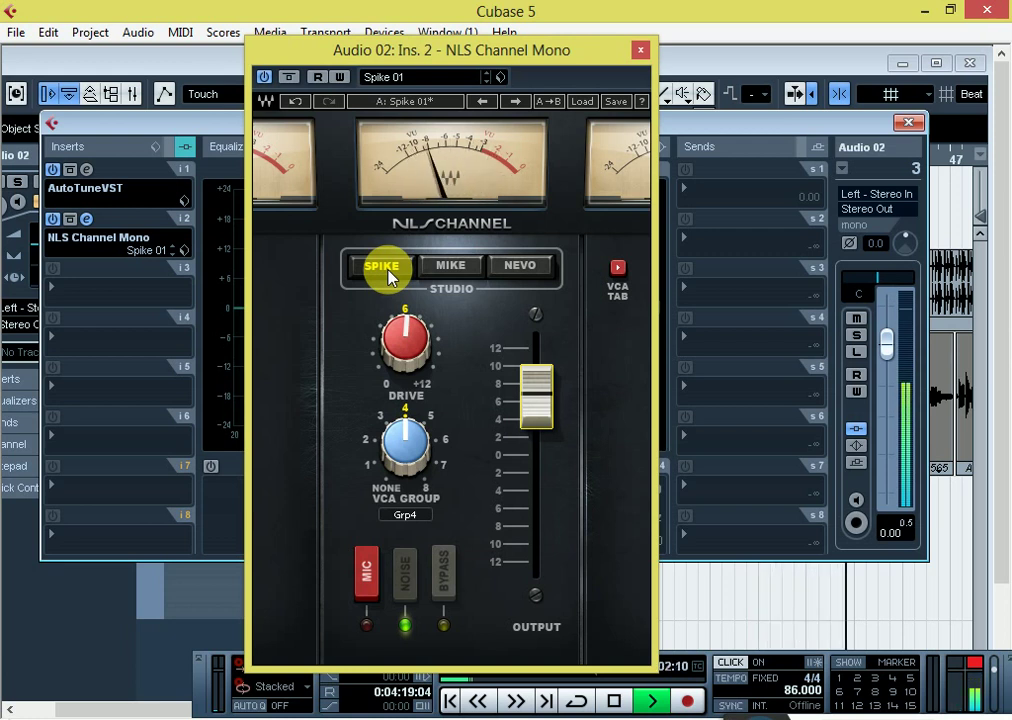
pyautogui.press('space')
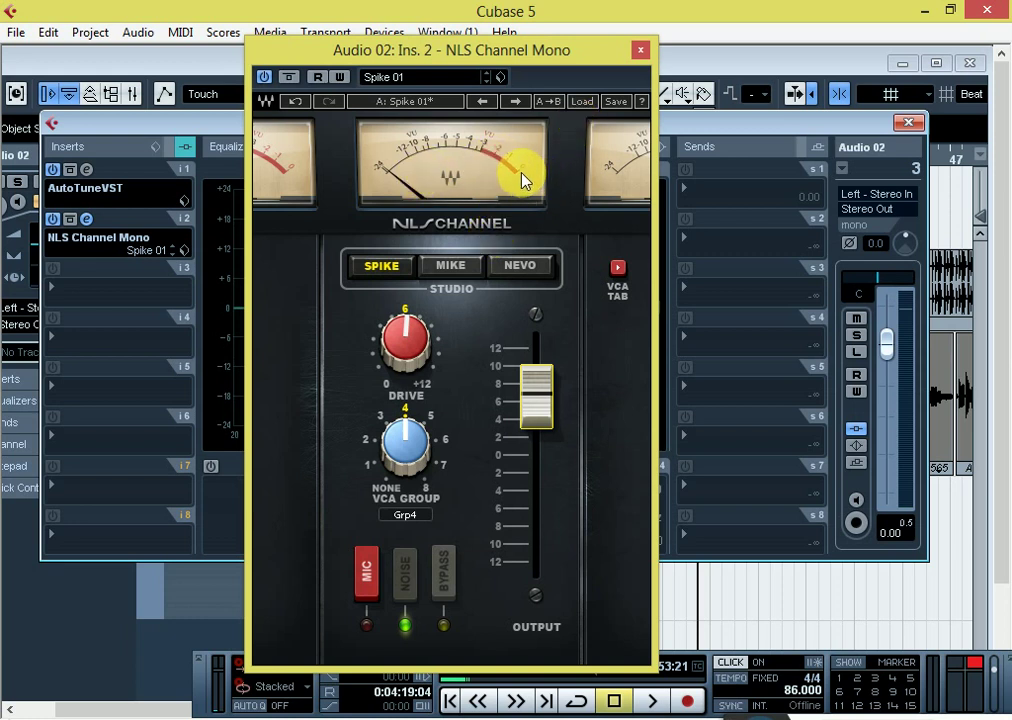
pyautogui.press('space')
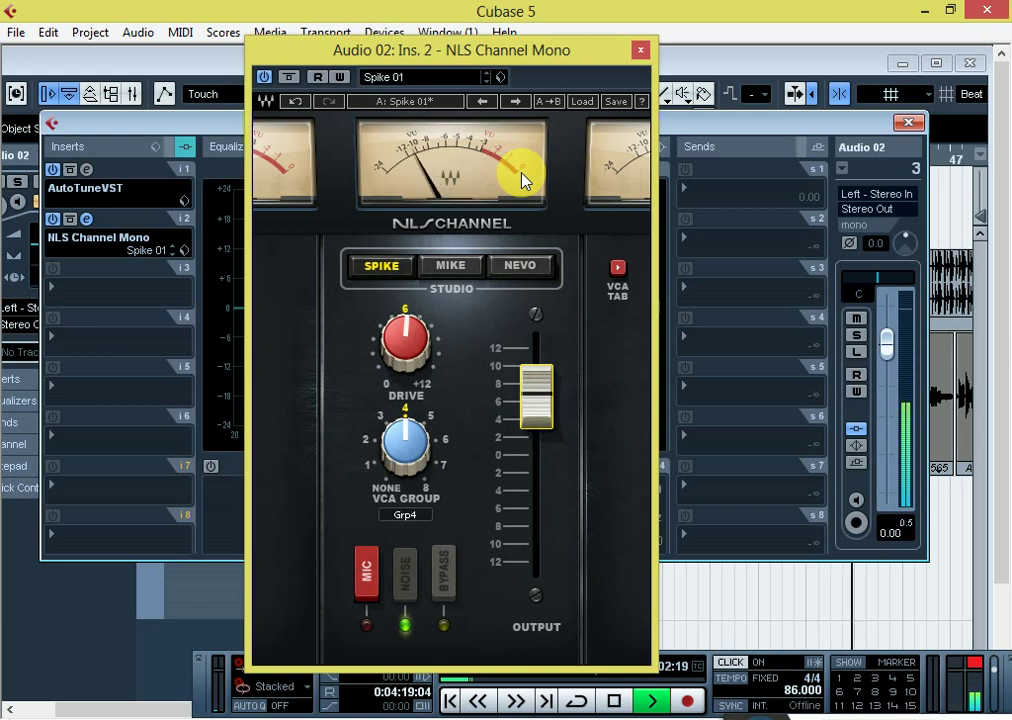
# Stop playback, lower the NLS Channel output slightly to about +6 and close the plug-in window
pyautogui.press('space')
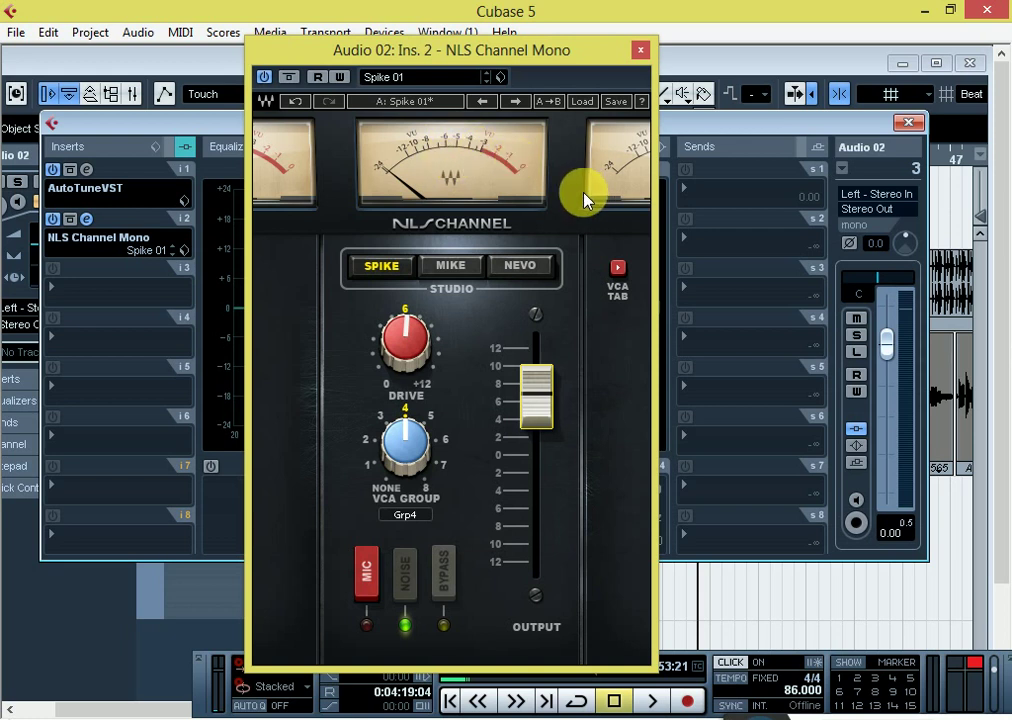
pyautogui.moveTo(548, 400)
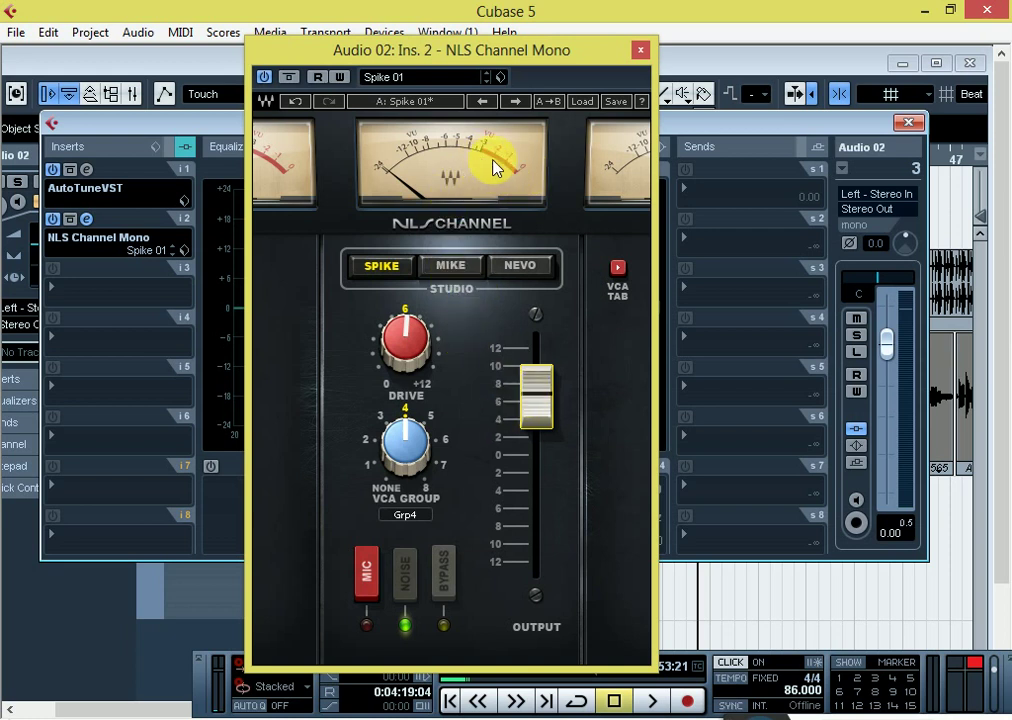
pyautogui.click(537, 400)
pyautogui.moveTo(537, 397)
pyautogui.mouseDown()
pyautogui.moveTo(537, 383)
pyautogui.moveTo(536, 400)
pyautogui.mouseUp()
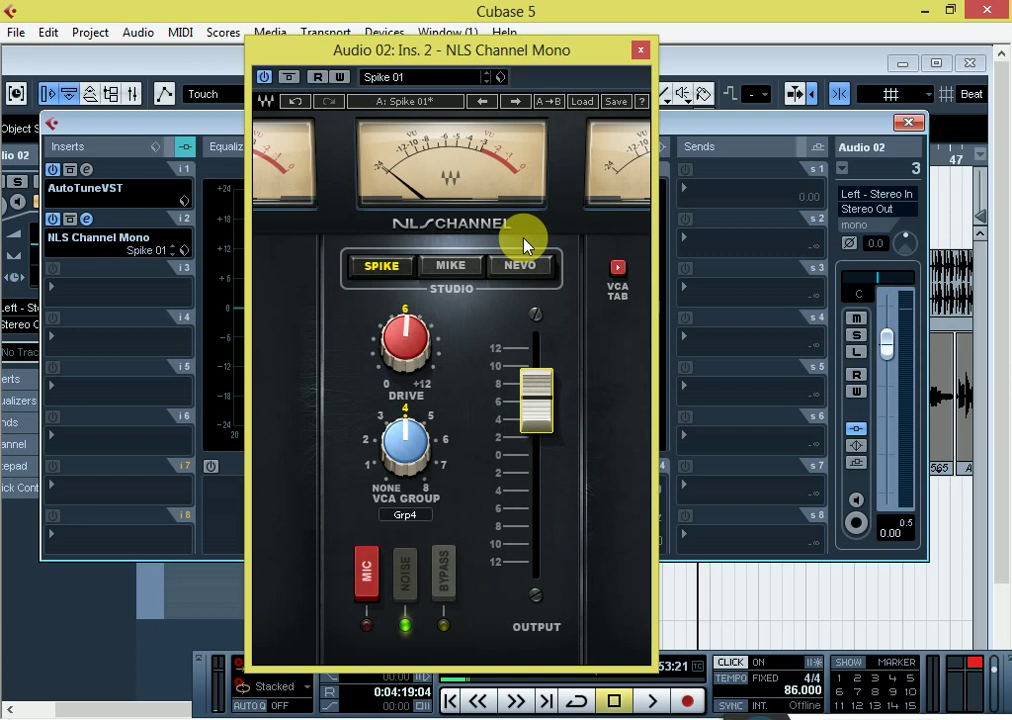
pyautogui.click(641, 51)
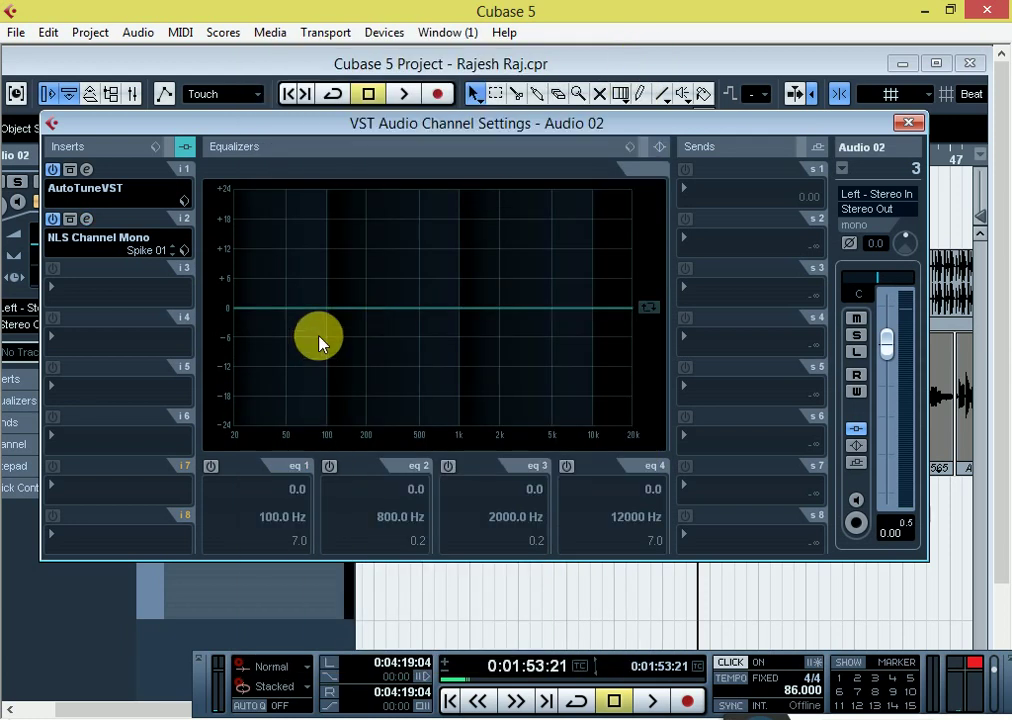
# Load Kramer Tape Mono in the third insert slot of Audio 02 and reposition its window
pyautogui.click(86, 294)
pyautogui.moveTo(104, 187)
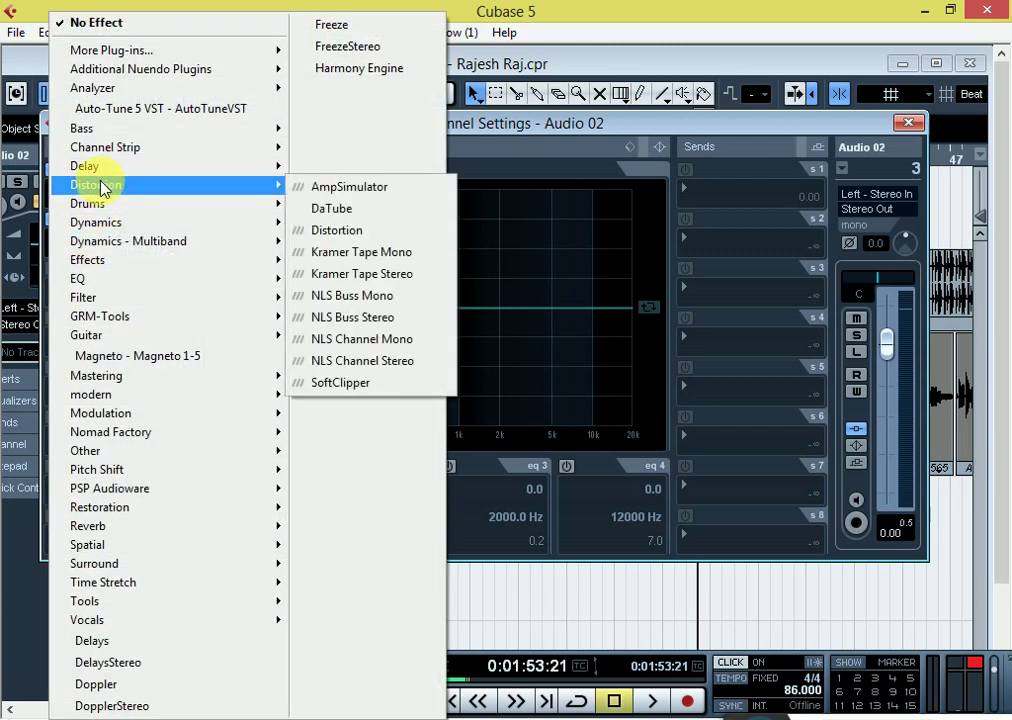
pyautogui.click(418, 254)
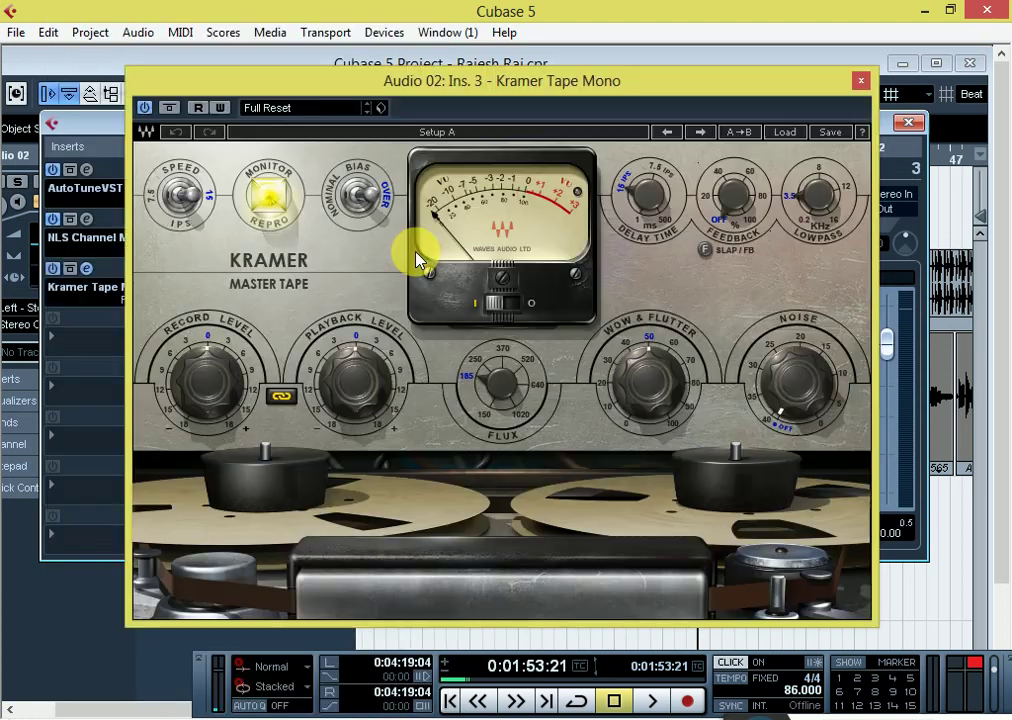
pyautogui.moveTo(566, 91); pyautogui.dragTo(542, 33)
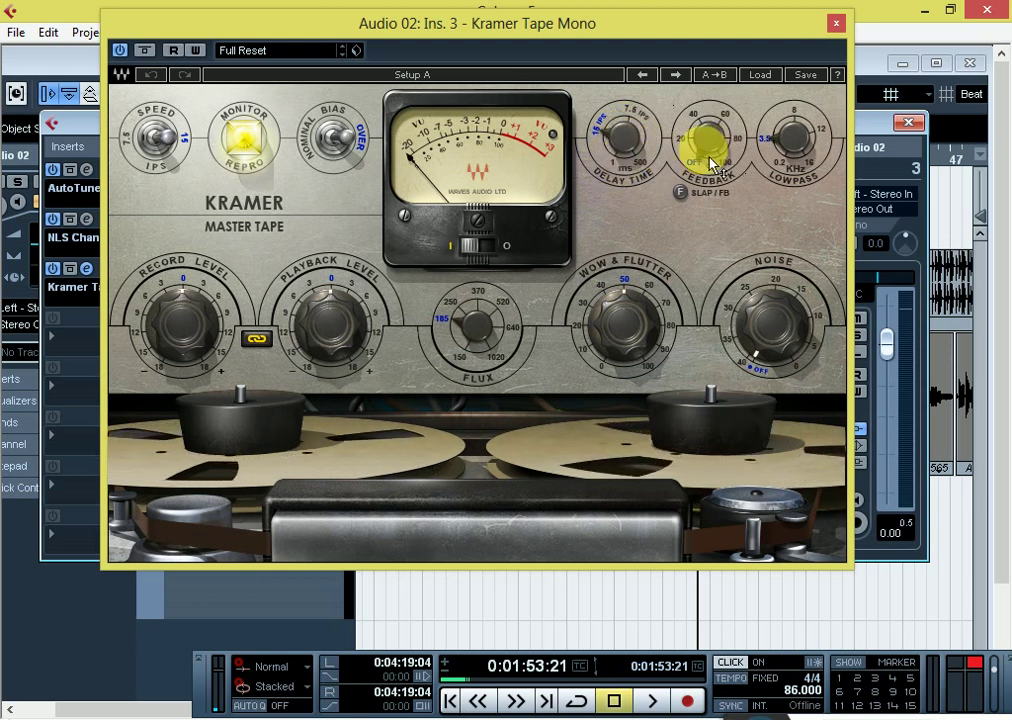
# Set the Kramer Tape feedback to about 20%, the lowpass to about 6.3 kHz and the monitor switch to Input
pyautogui.moveTo(709, 163); pyautogui.dragTo(709, 126)
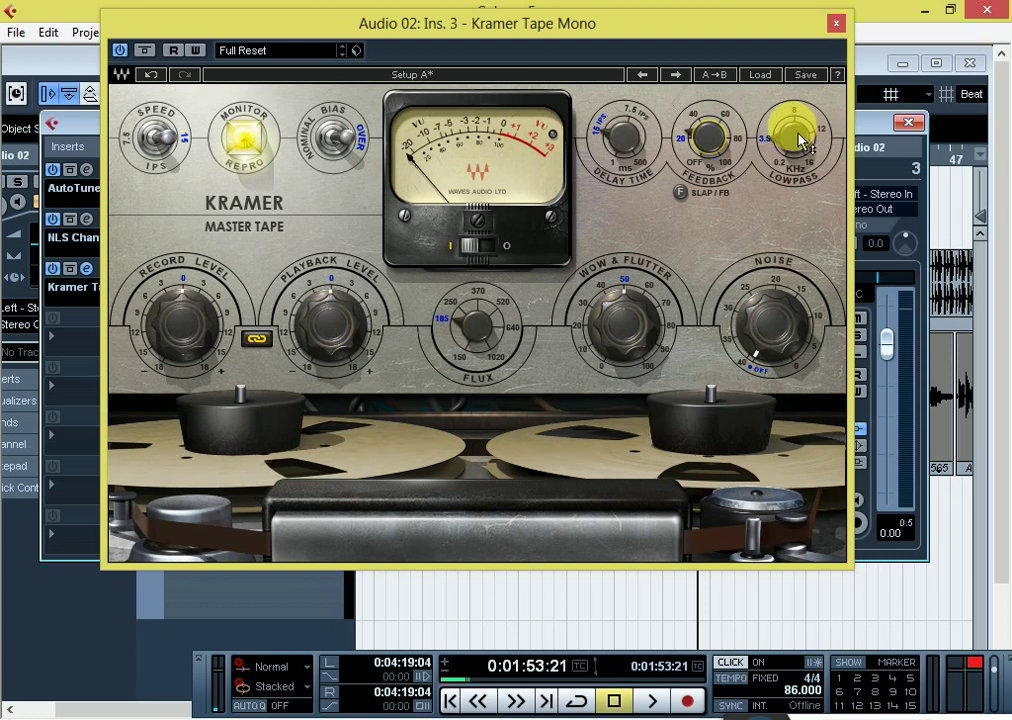
pyautogui.moveTo(797, 140); pyautogui.dragTo(797, 120)
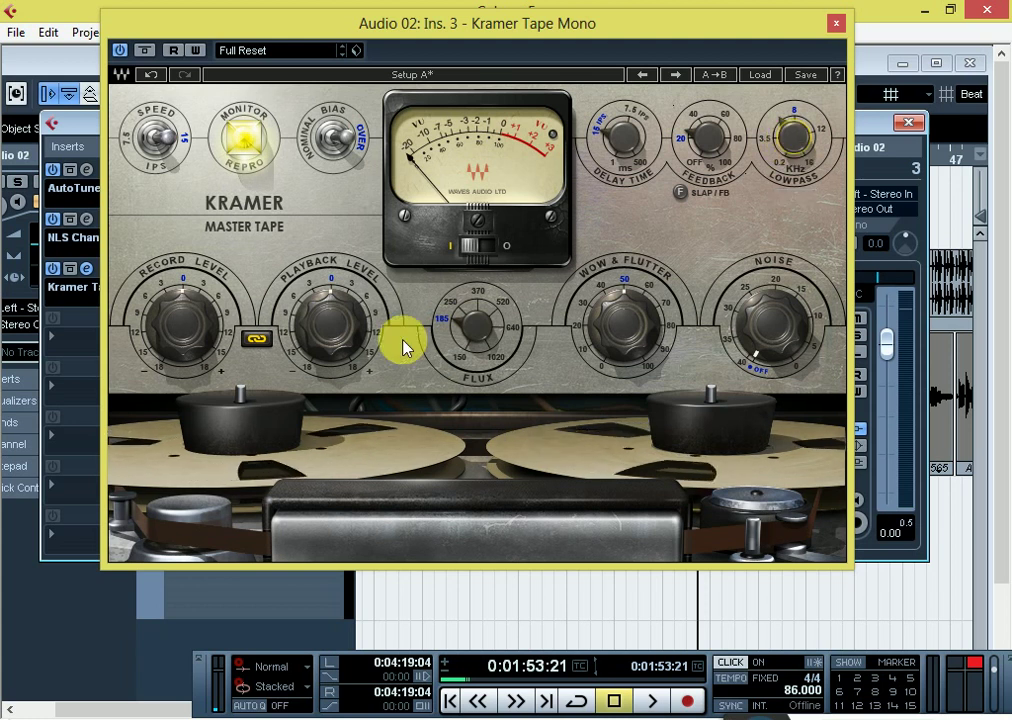
pyautogui.click(250, 140)
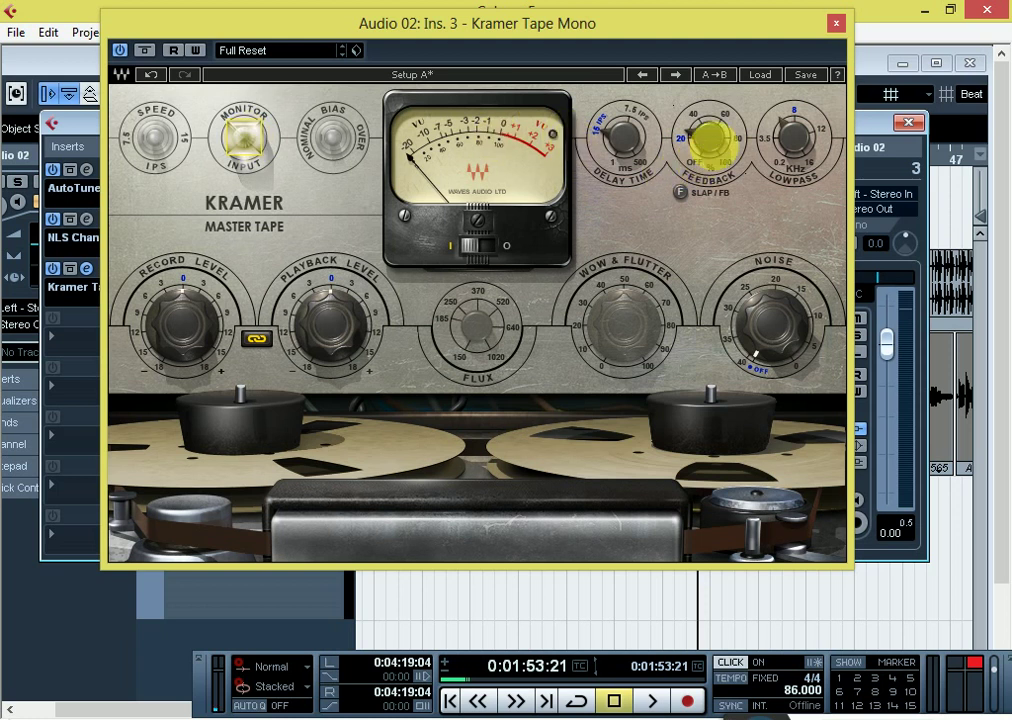
pyautogui.click(246, 140)
pyautogui.click(246, 142)
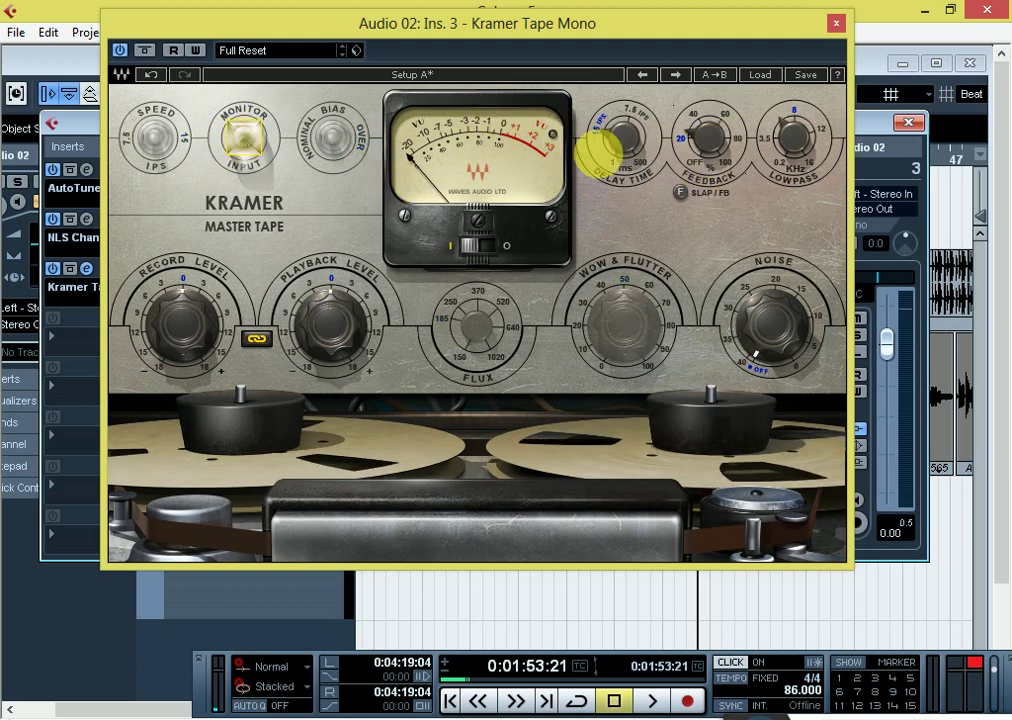
# Audition the vocal through Kramer Tape and switch its VU meter from input to output
pyautogui.press('space')
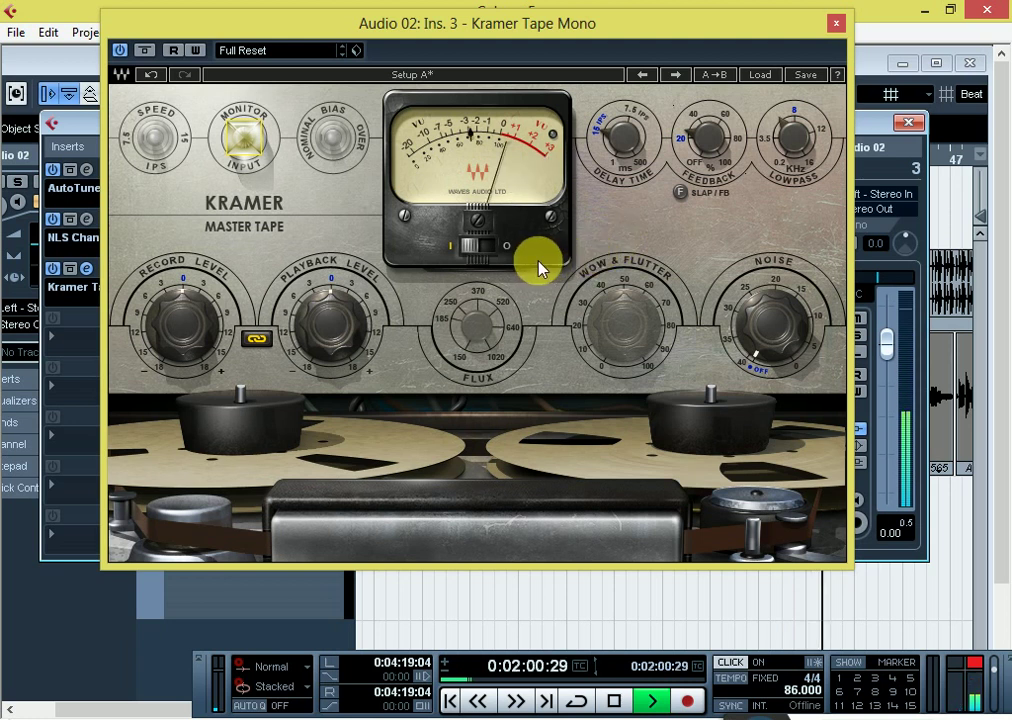
pyautogui.press('space')
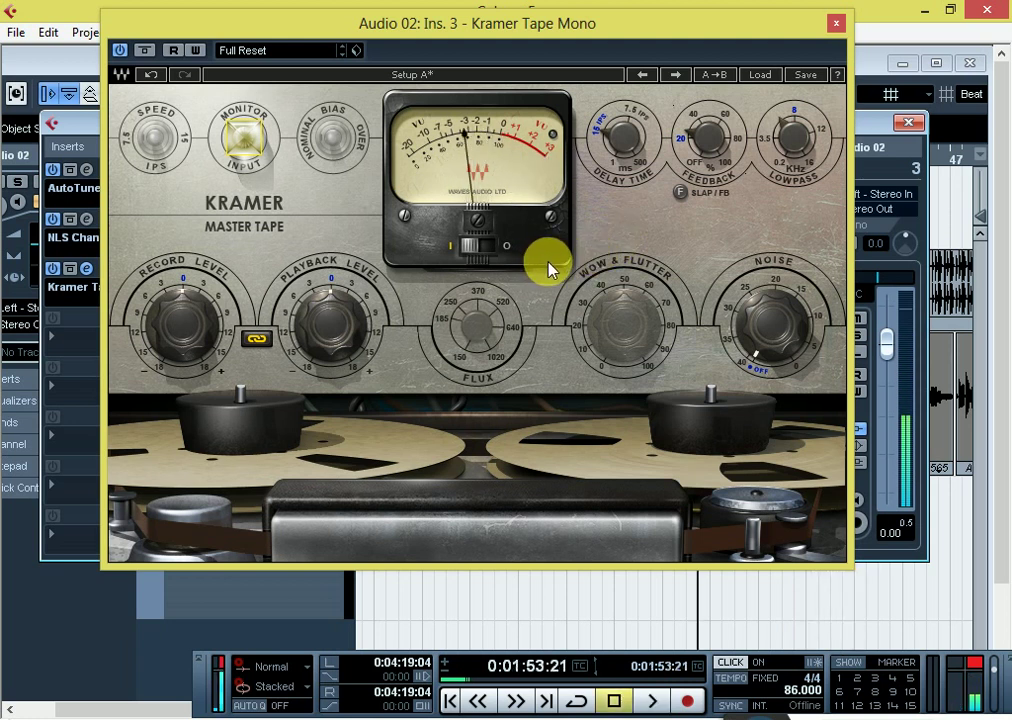
pyautogui.click(487, 252)
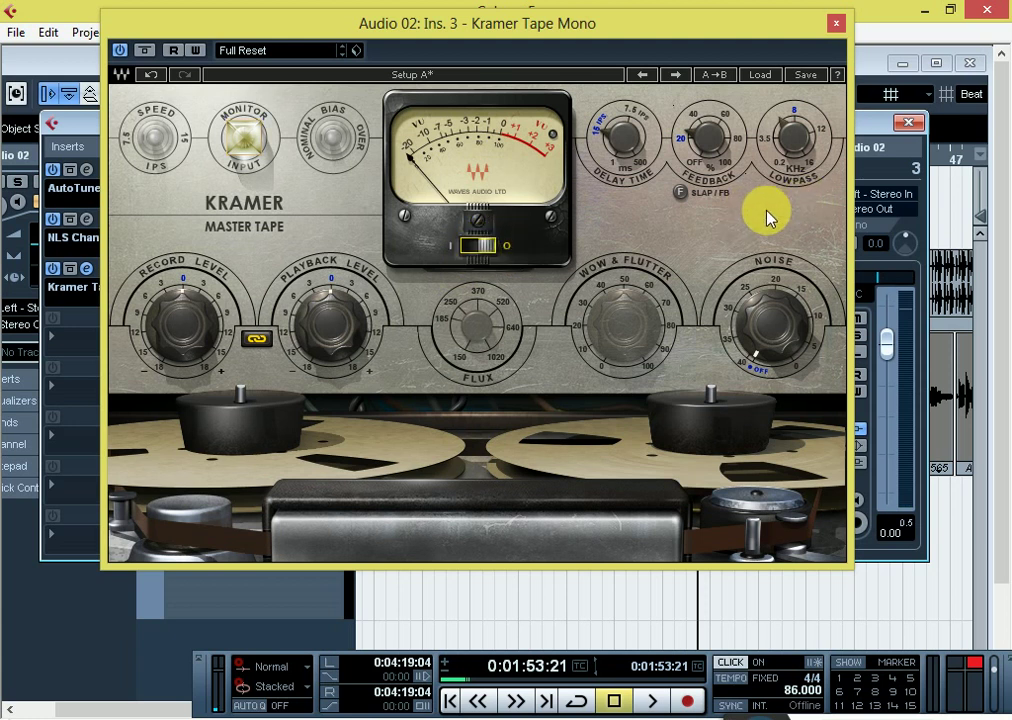
pyautogui.moveTo(783, 335)
pyautogui.press('space')
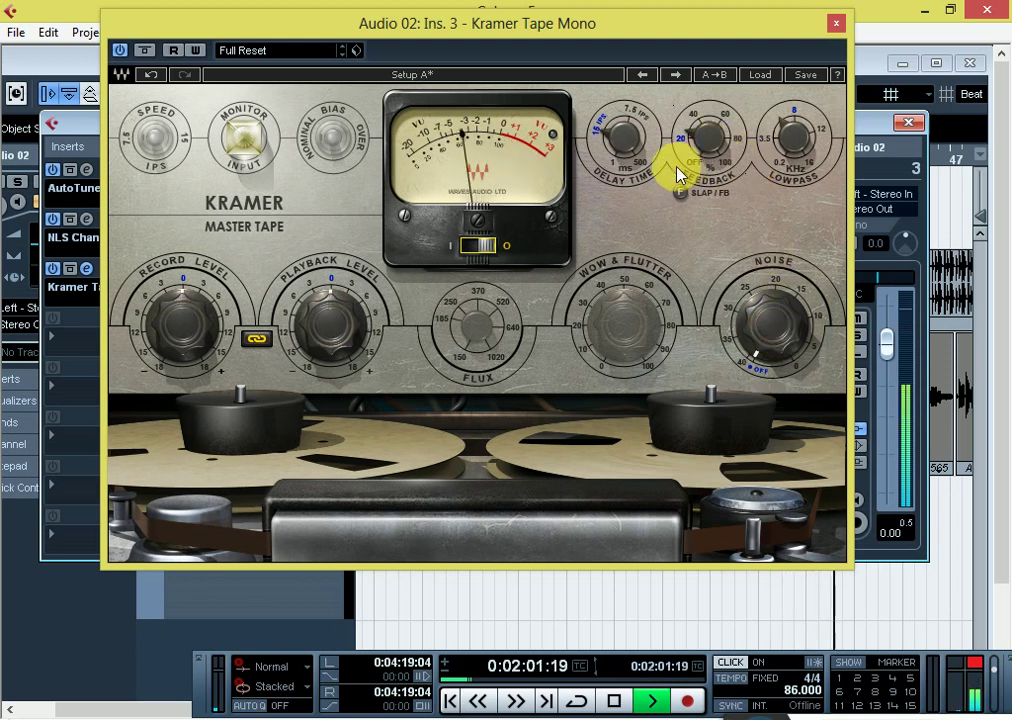
# Set the Kramer Tape delay time to about 182 ms while auditioning the vocal
pyautogui.moveTo(630, 155)
pyautogui.press('space')
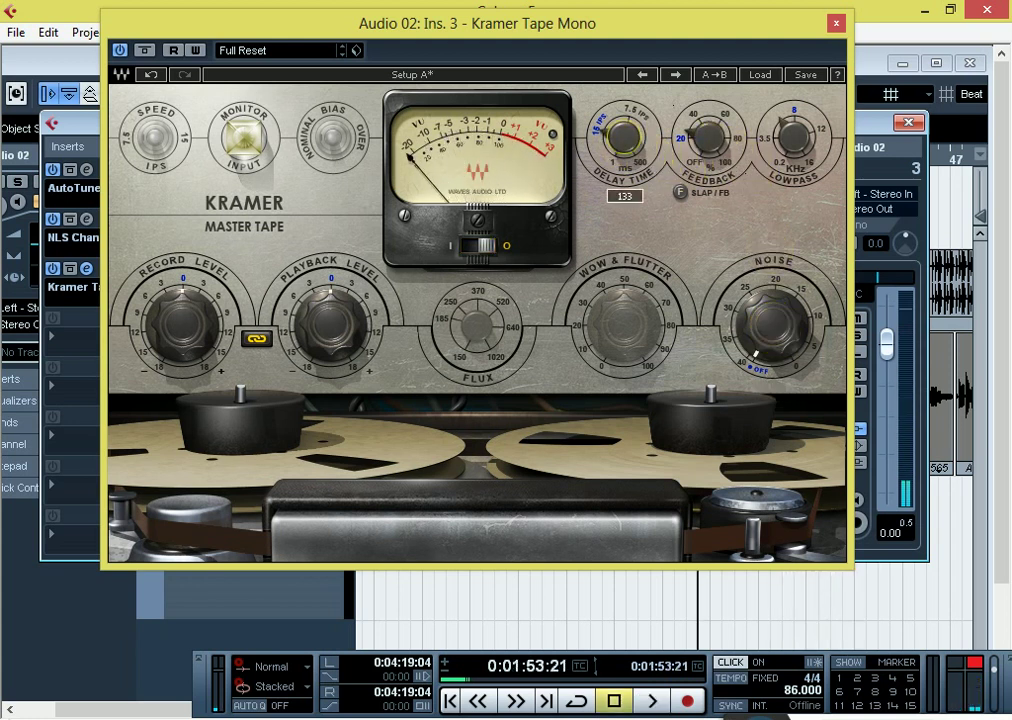
pyautogui.press('space')
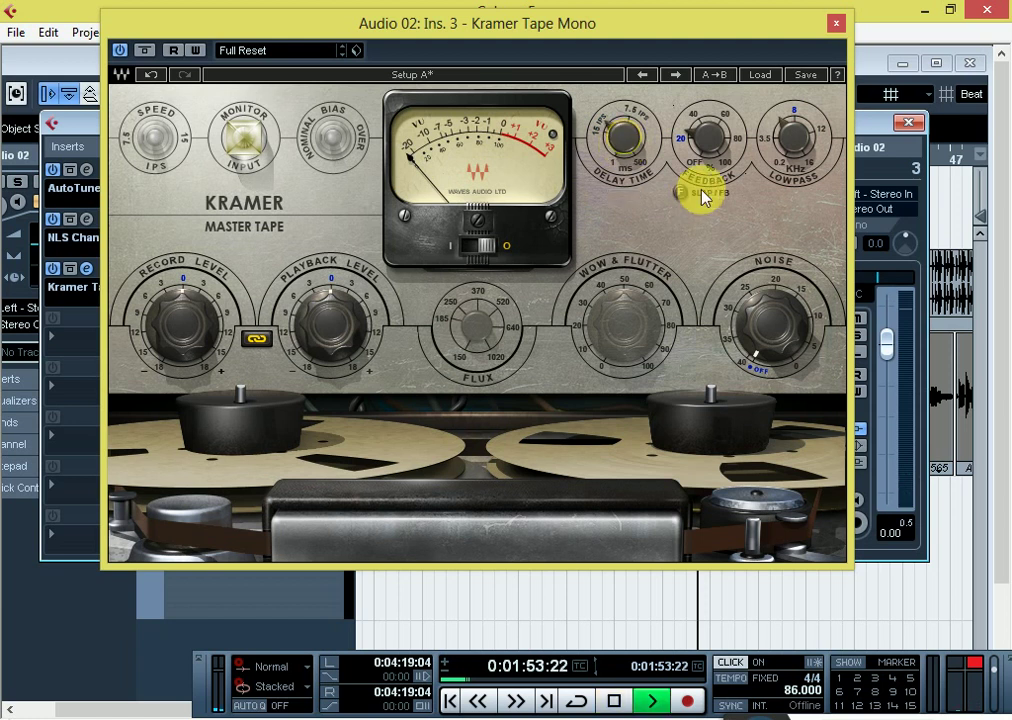
pyautogui.moveTo(709, 163)
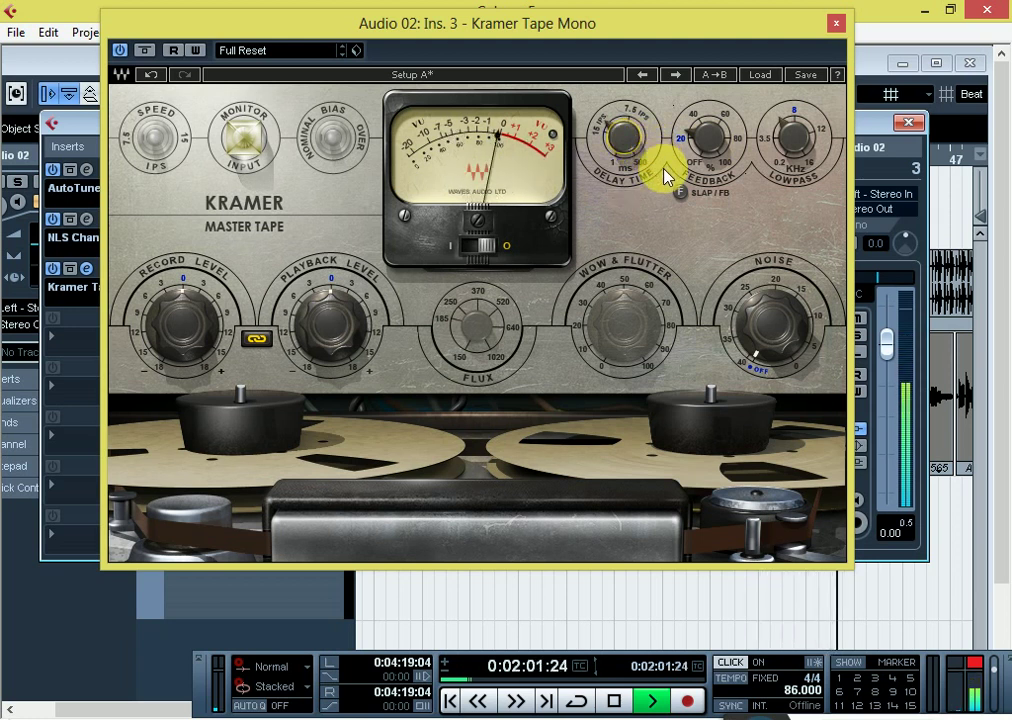
pyautogui.press('space')
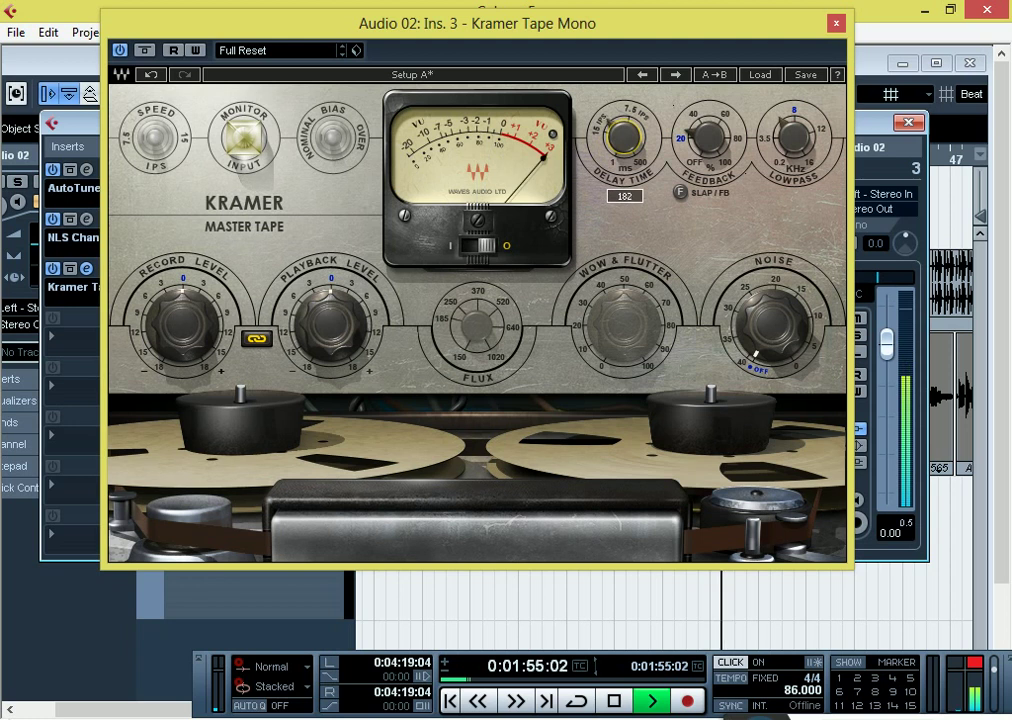
pyautogui.moveTo(630, 160)
pyautogui.mouseDown()
pyautogui.moveTo(630, 133)
pyautogui.moveTo(630, 164)
pyautogui.moveTo(622, 140)
pyautogui.mouseUp()
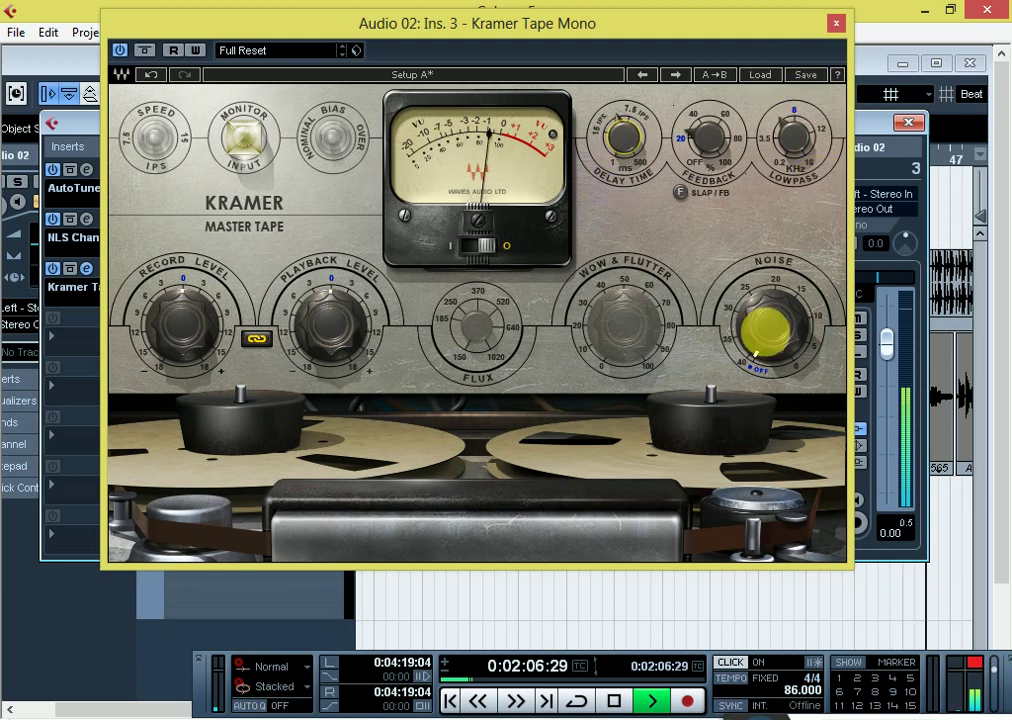
pyautogui.press('space')
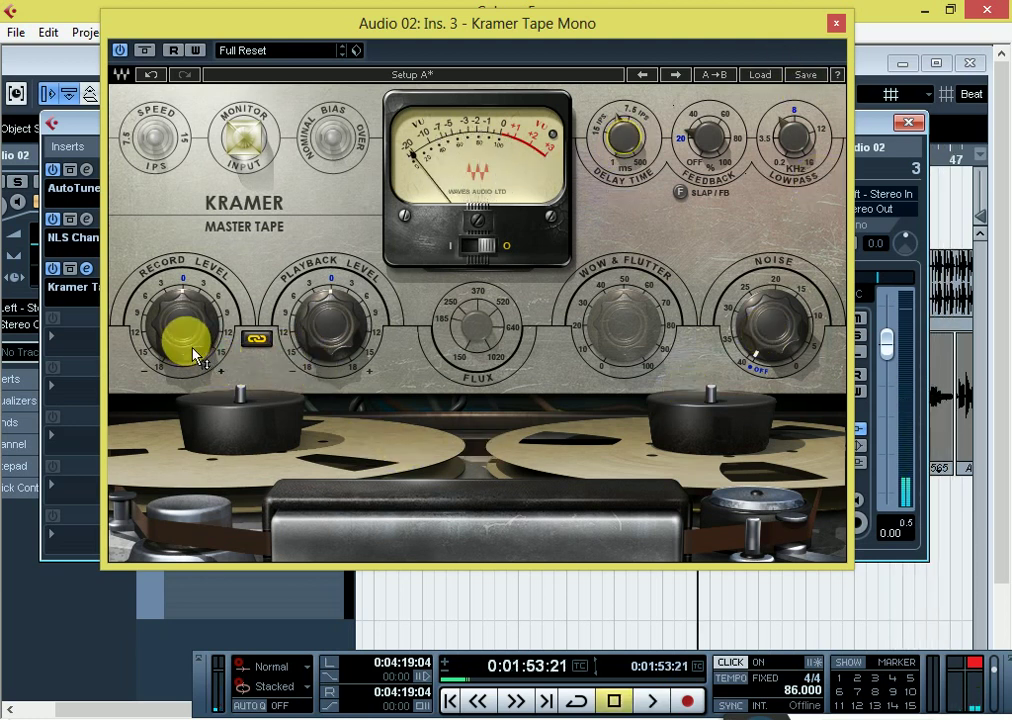
# Set the linked Kramer Tape record level to about +6 and the noise to about -30, and audition the vocal
pyautogui.moveTo(181, 343); pyautogui.dragTo(181, 328)
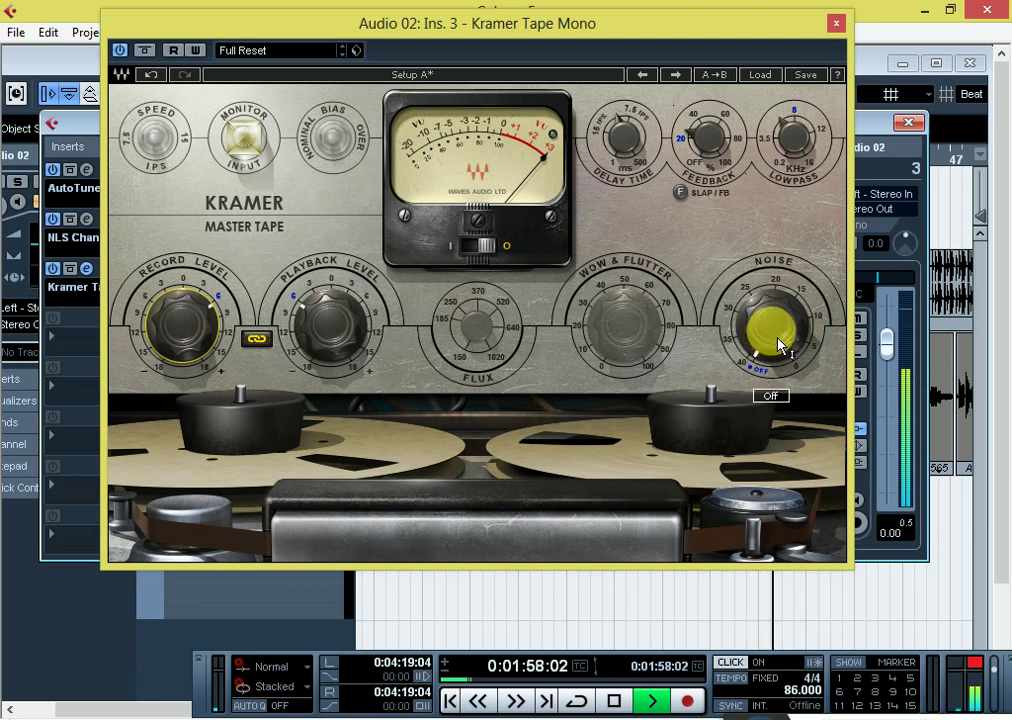
pyautogui.press('space')
pyautogui.moveTo(775, 347); pyautogui.dragTo(775, 339)
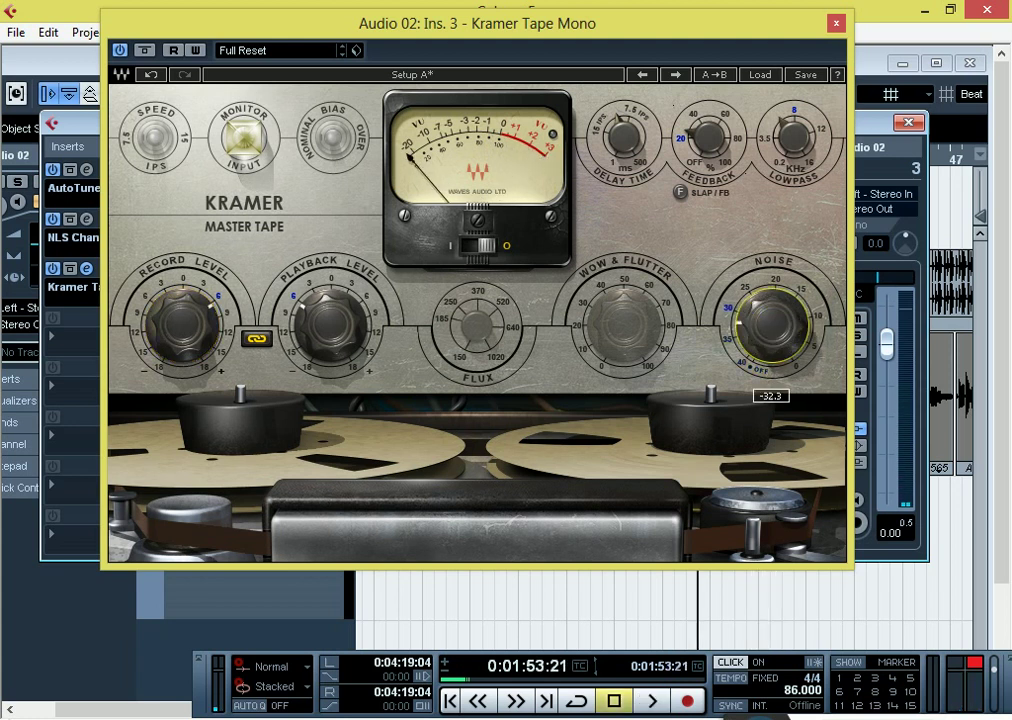
pyautogui.press('space')
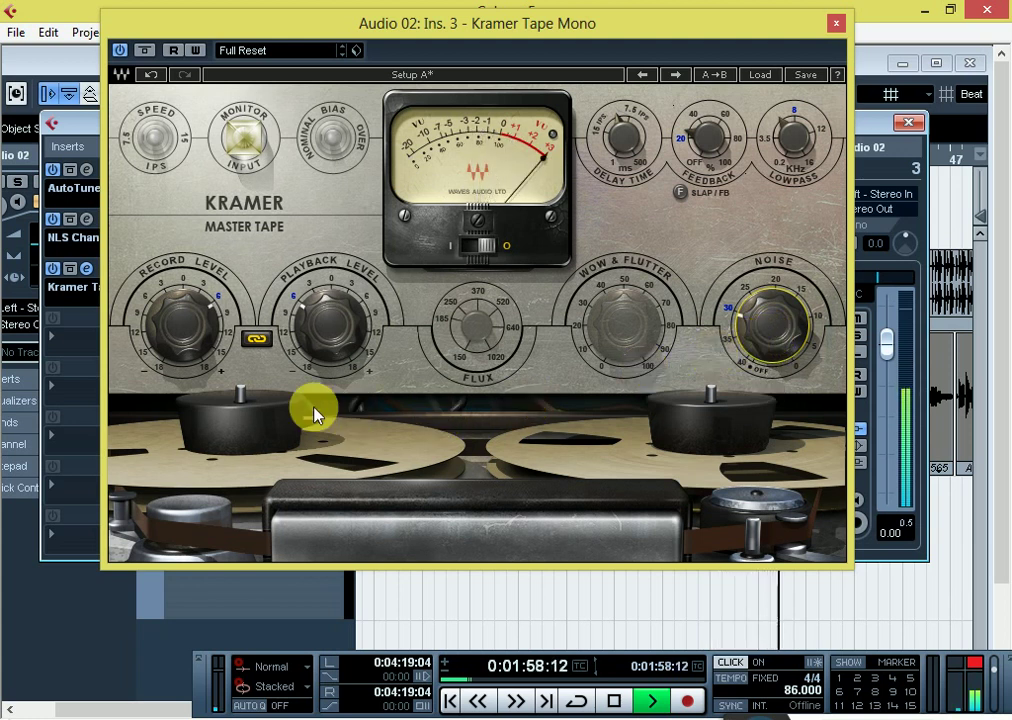
pyautogui.press('space')
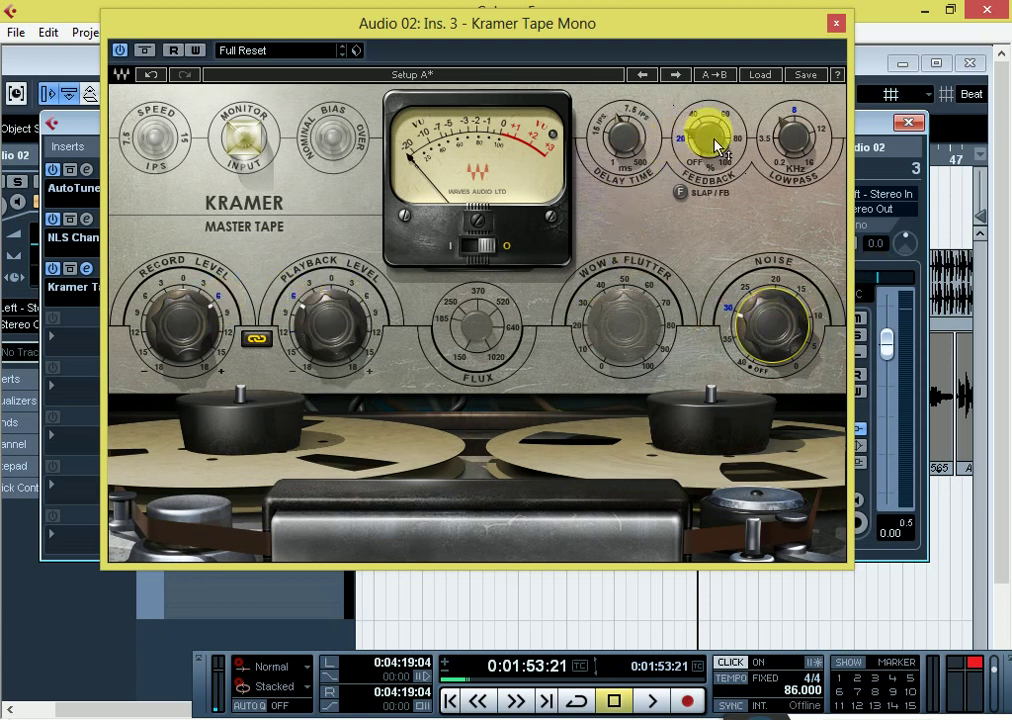
# Raise the Kramer Tape feedback to about 40% while auditioning the vocal, and close the plug-in window
pyautogui.moveTo(717, 145); pyautogui.dragTo(717, 150)
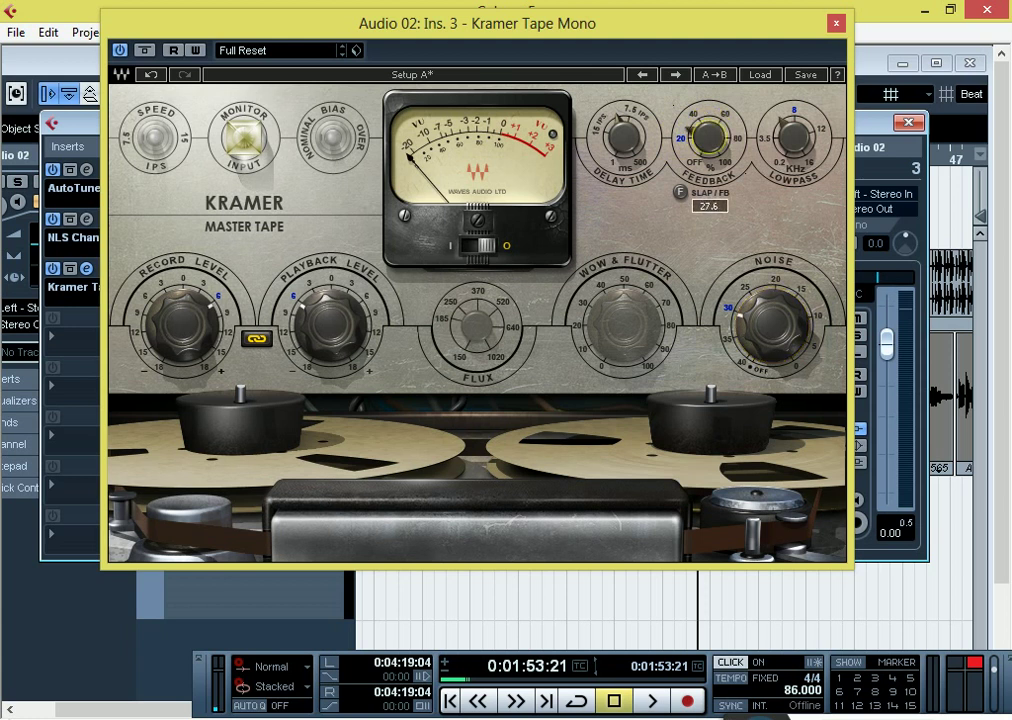
pyautogui.press('space')
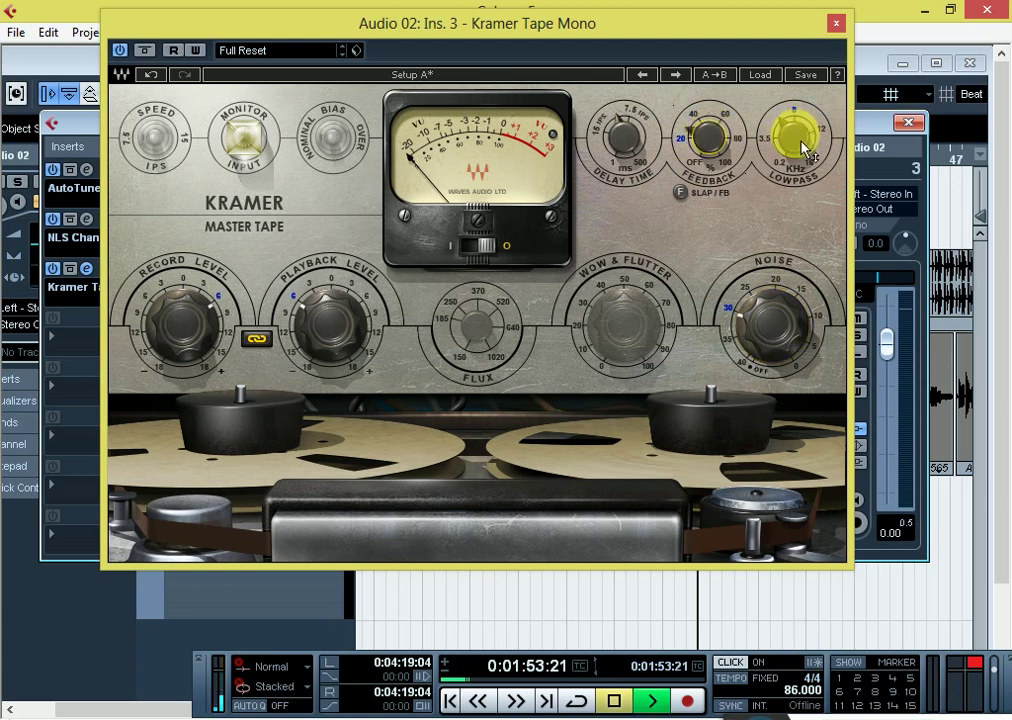
pyautogui.moveTo(800, 148)
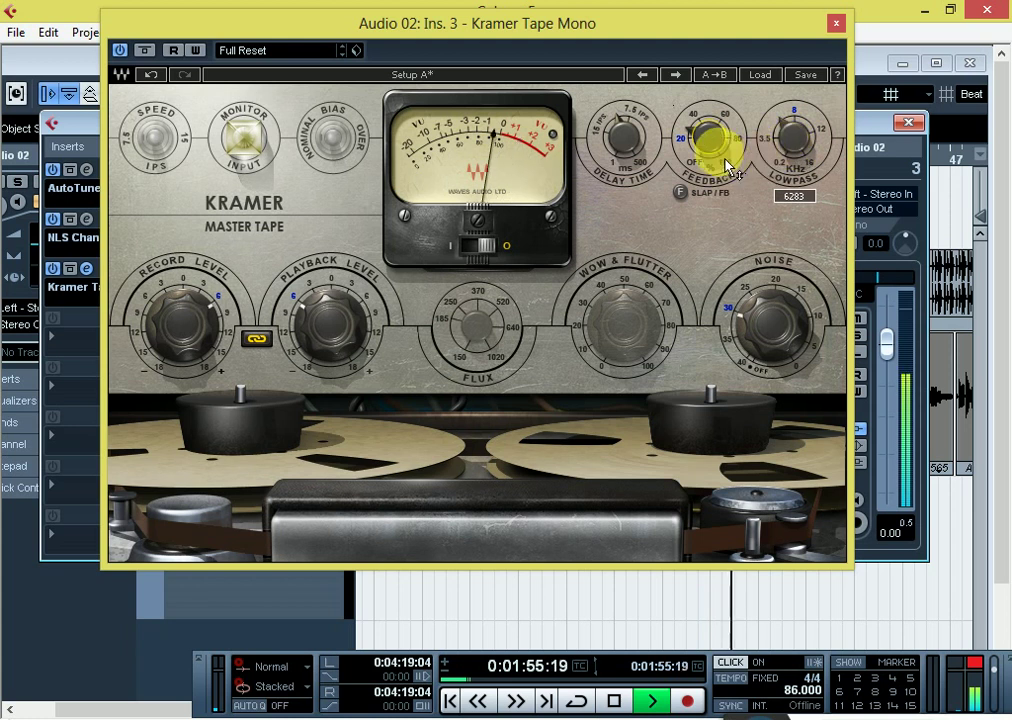
pyautogui.moveTo(708, 140)
pyautogui.mouseDown()
pyautogui.moveTo(708, 118)
pyautogui.moveTo(708, 158)
pyautogui.mouseUp()
pyautogui.press('space')
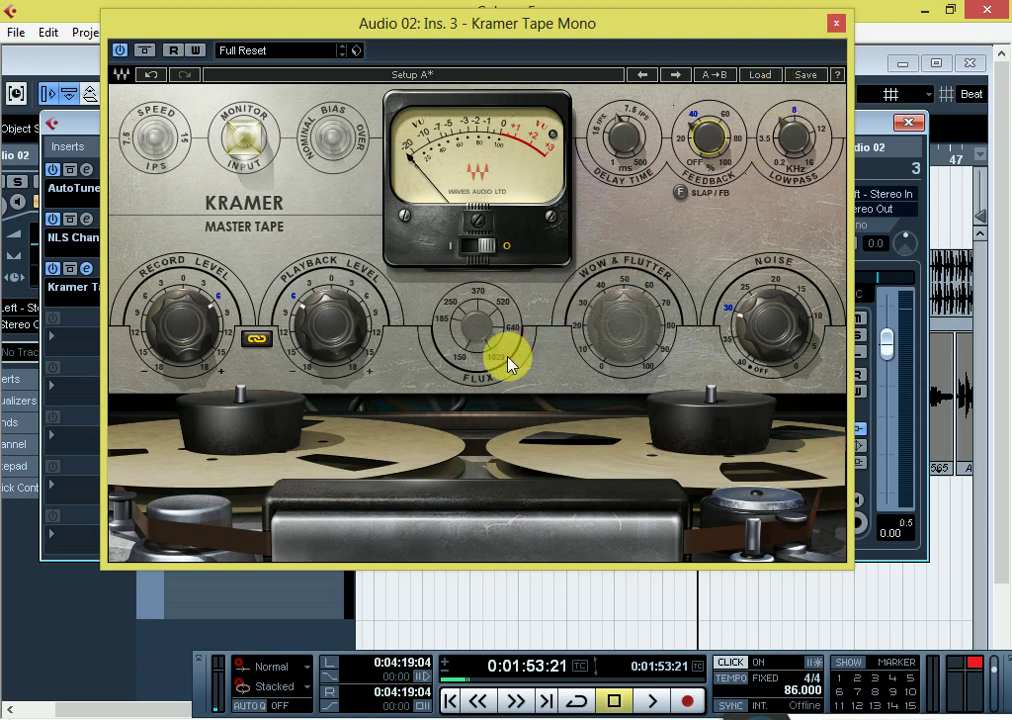
pyautogui.click(836, 23)
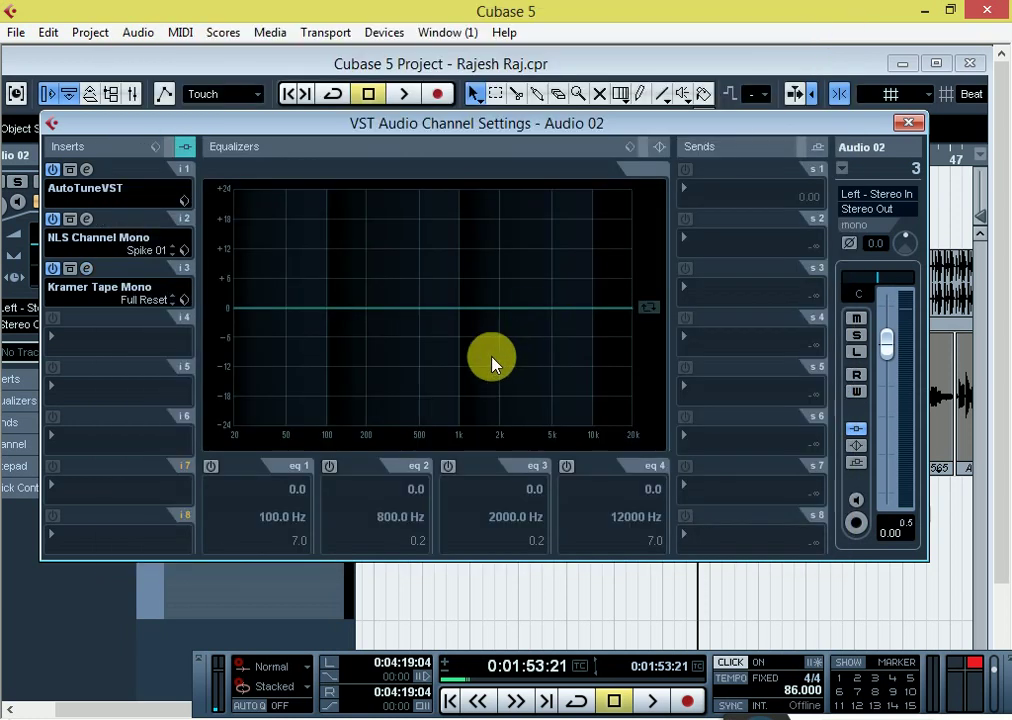
# Load Magneto 1-5 in the fourth insert slot of Audio 02 and set its tape speed to 30.0
pyautogui.click(100, 340)
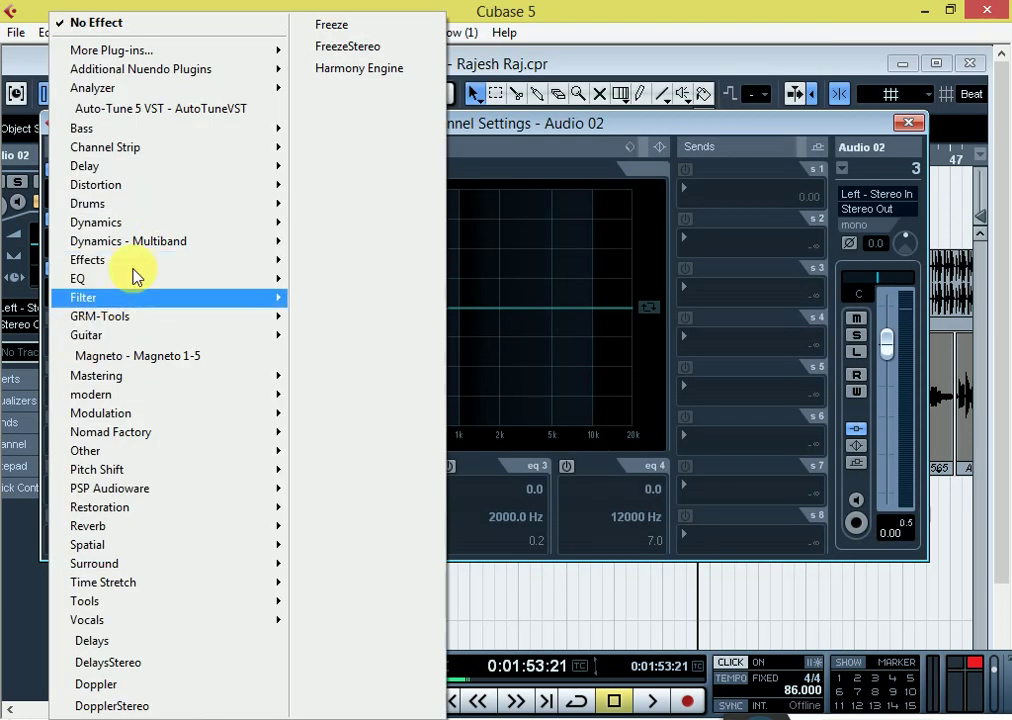
pyautogui.click(139, 357)
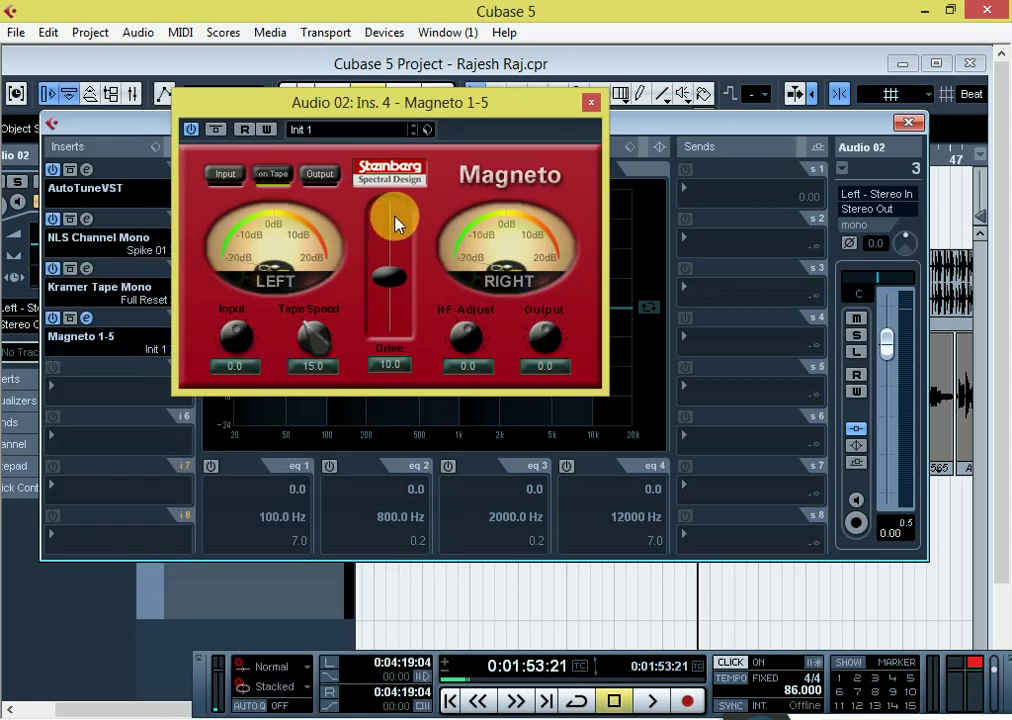
pyautogui.moveTo(318, 355); pyautogui.dragTo(322, 318)
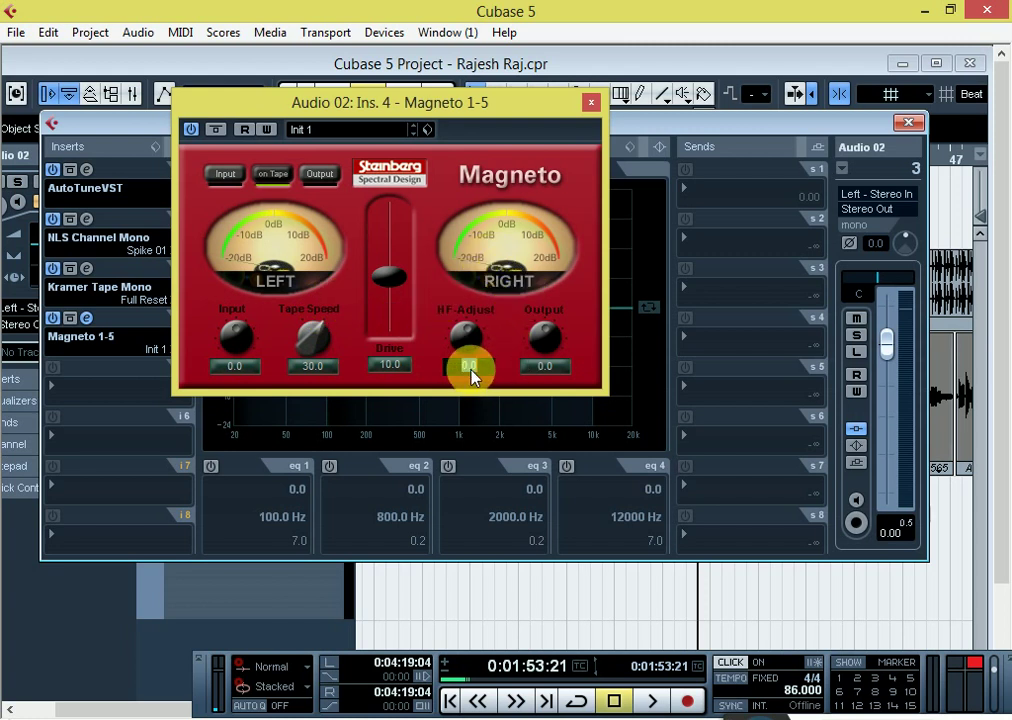
# Set Magneto's HF-Adjust to 2.0 and output to 3.0, play back the vocal and close the plug-in window
pyautogui.write('2')
pyautogui.click(537, 350)
pyautogui.write('3')
pyautogui.press('Return')
pyautogui.press('space')
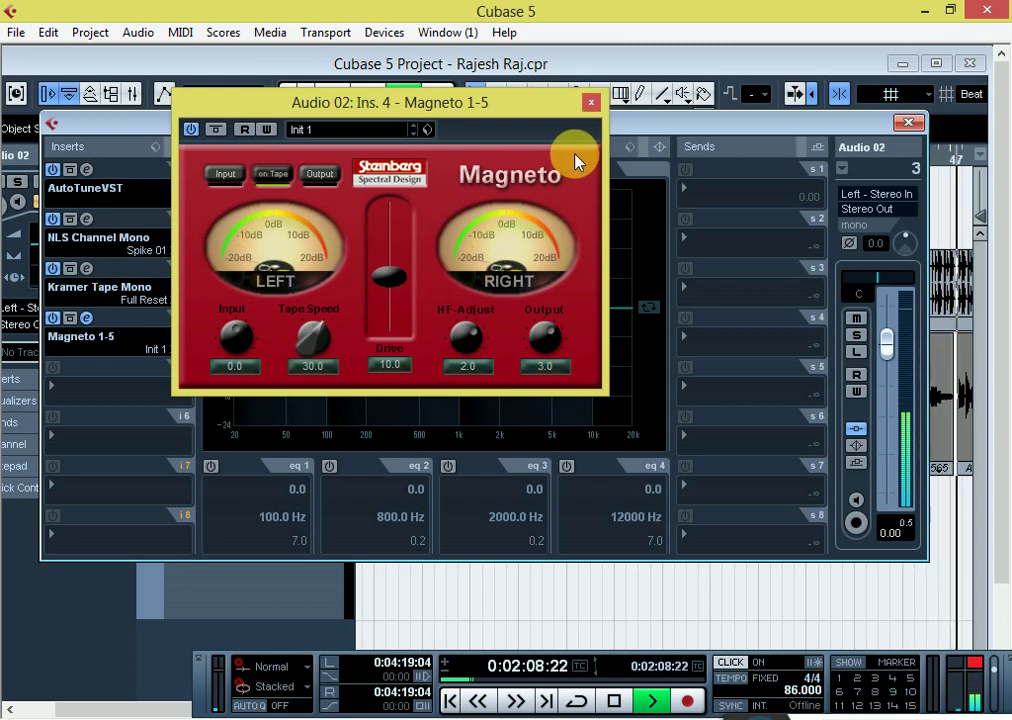
pyautogui.click(592, 103)
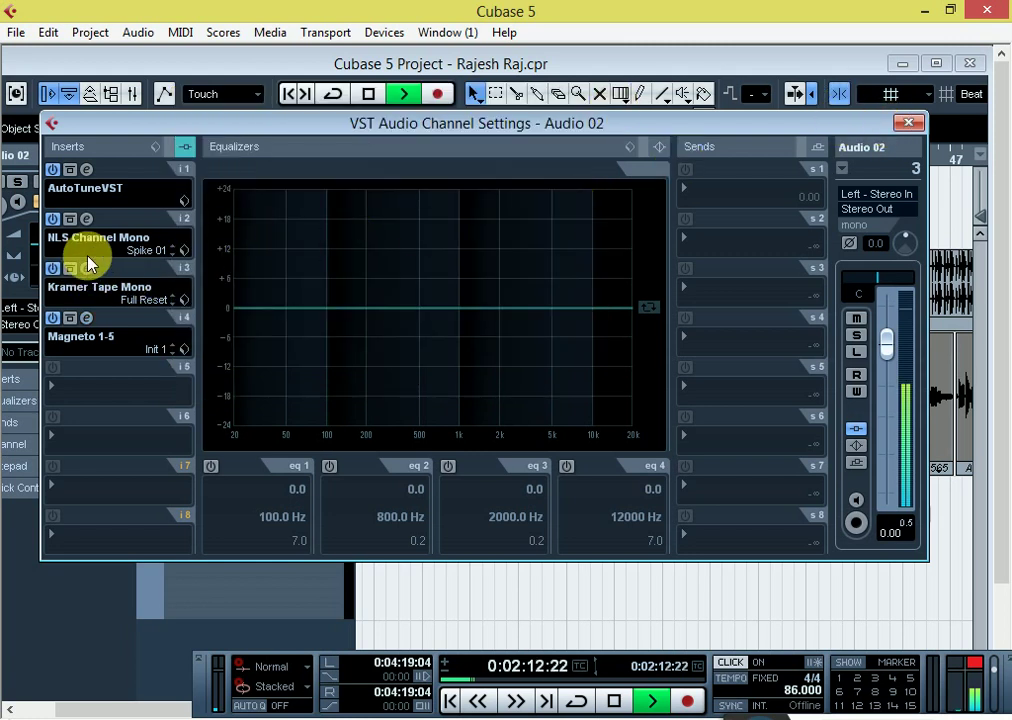
# Lower the Kramer Tape feedback to about 20%, audition the vocal and close the plug-in window
pyautogui.press('space')
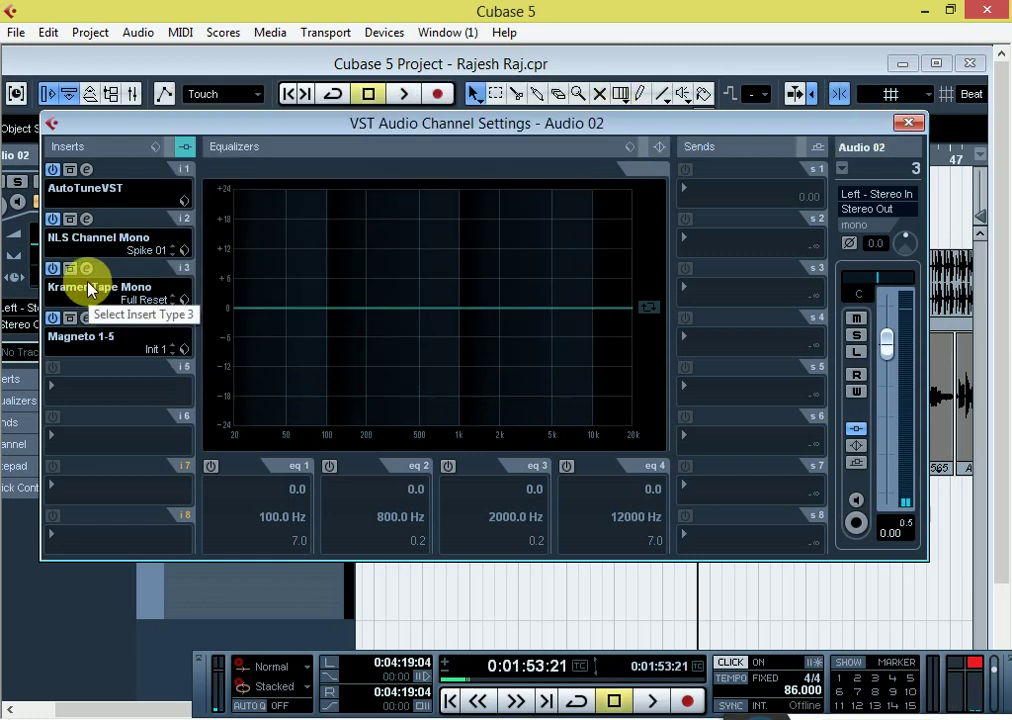
pyautogui.click(86, 268)
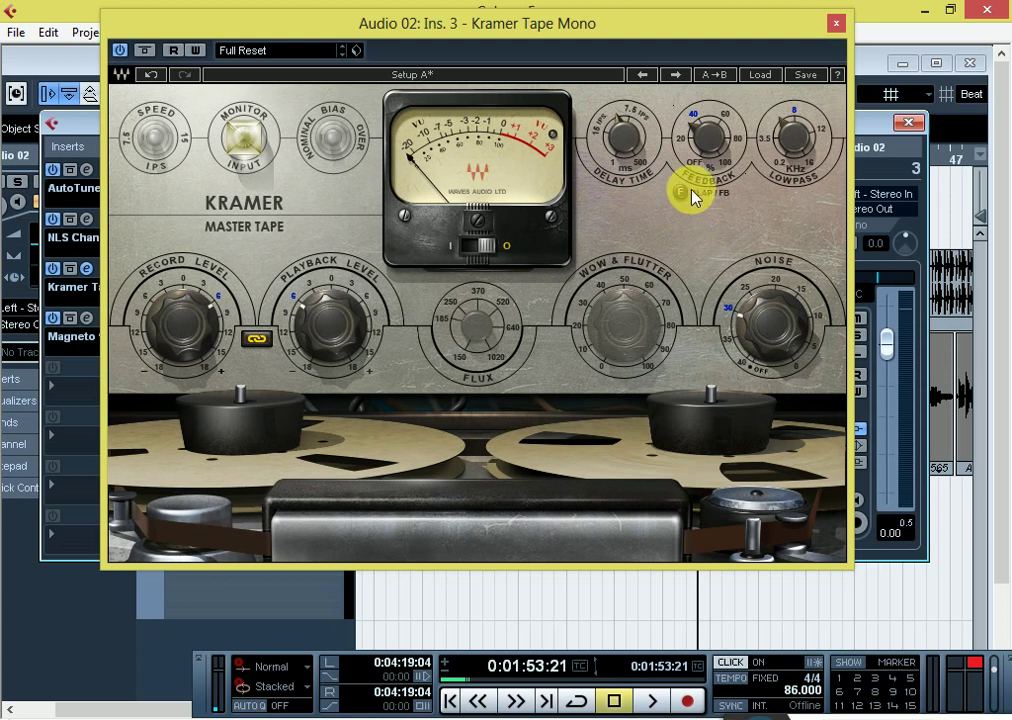
pyautogui.moveTo(709, 137); pyautogui.dragTo(711, 130)
pyautogui.click(618, 137)
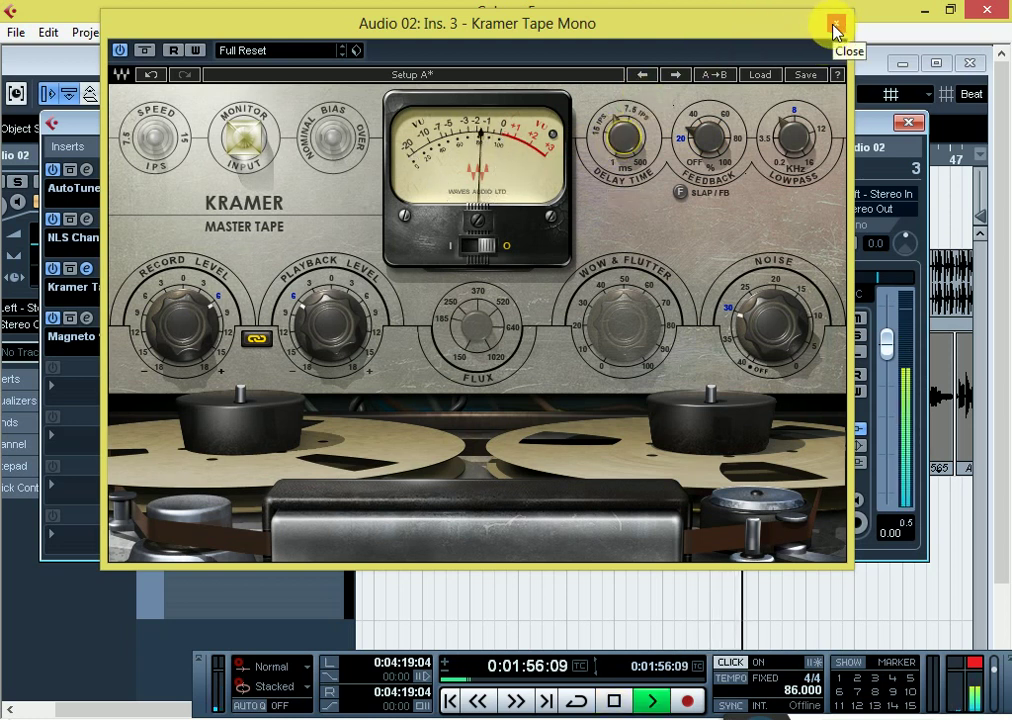
pyautogui.click(835, 24)
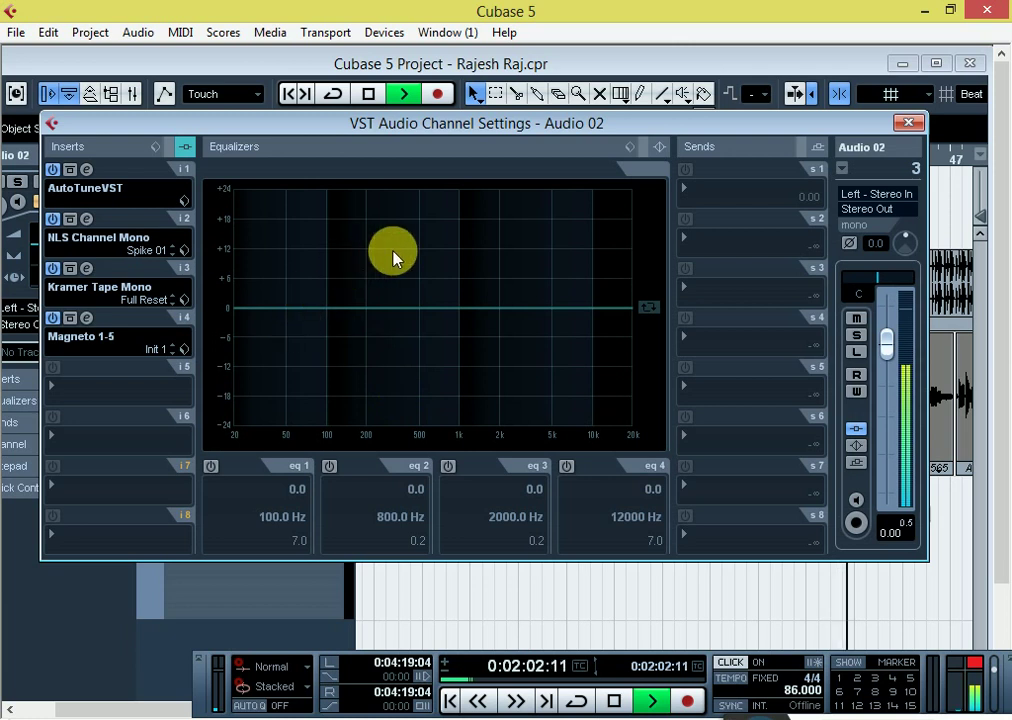
pyautogui.press('space')
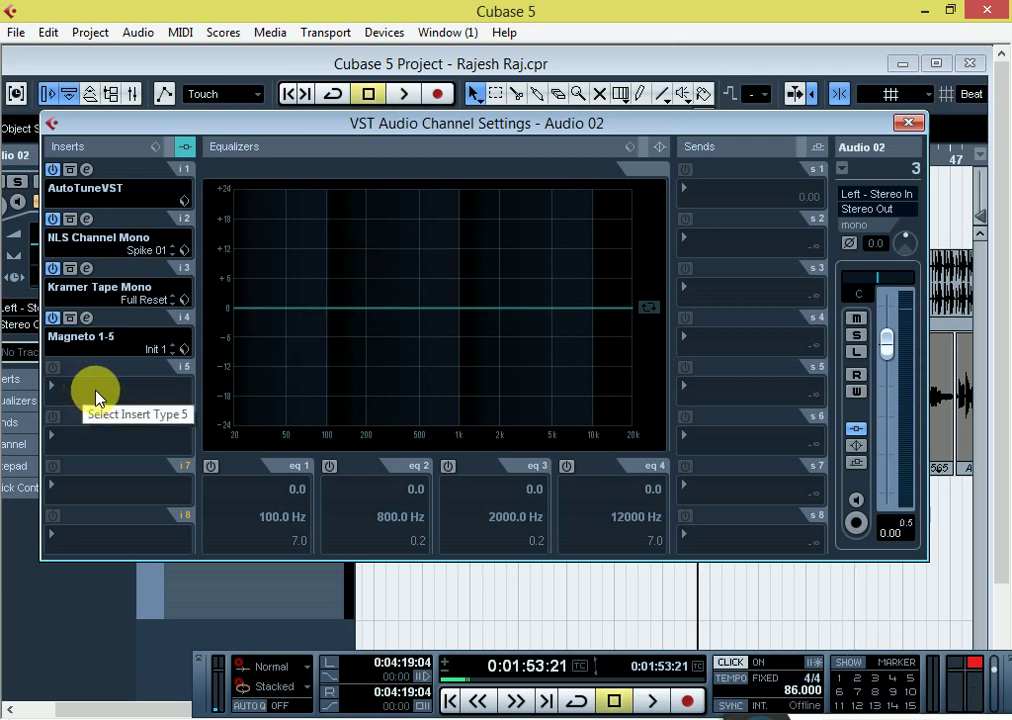
# Load DeEsser Stereo in the fifth insert slot of Audio 02, with threshold -27.1 and the bell-shaped side-chain filter
pyautogui.click(88, 388)
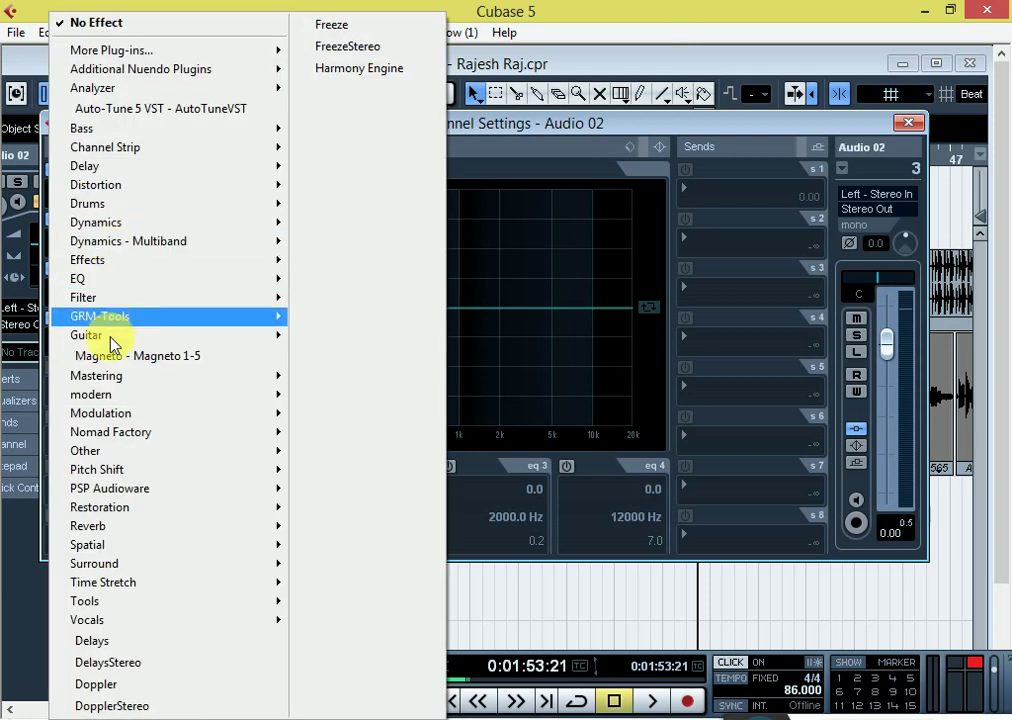
pyautogui.moveTo(117, 222)
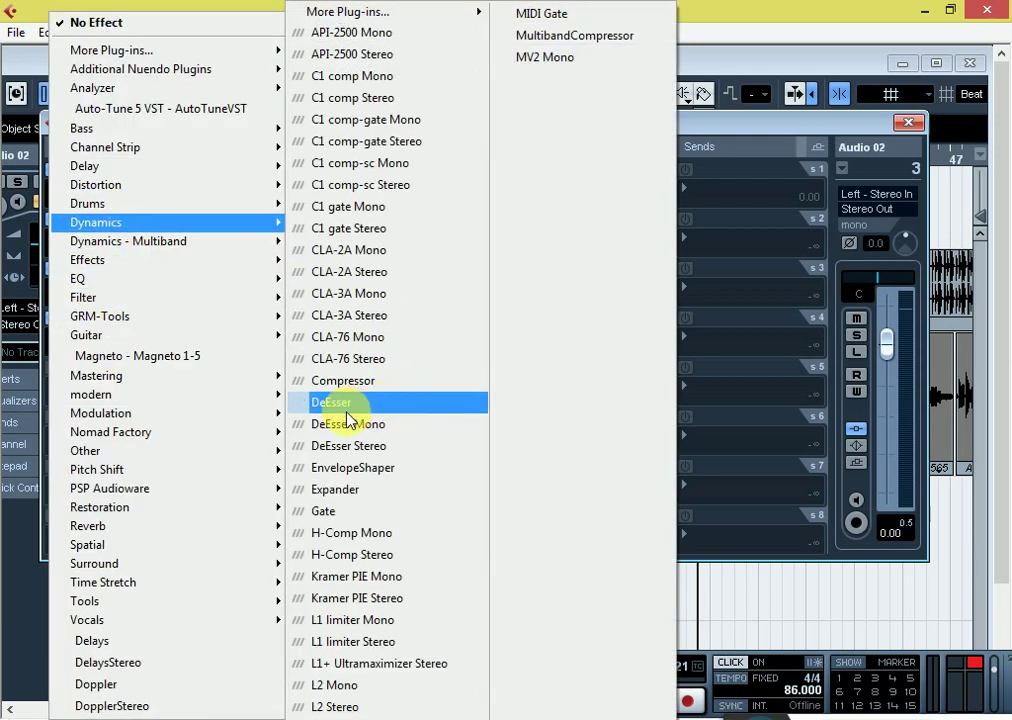
pyautogui.click(374, 446)
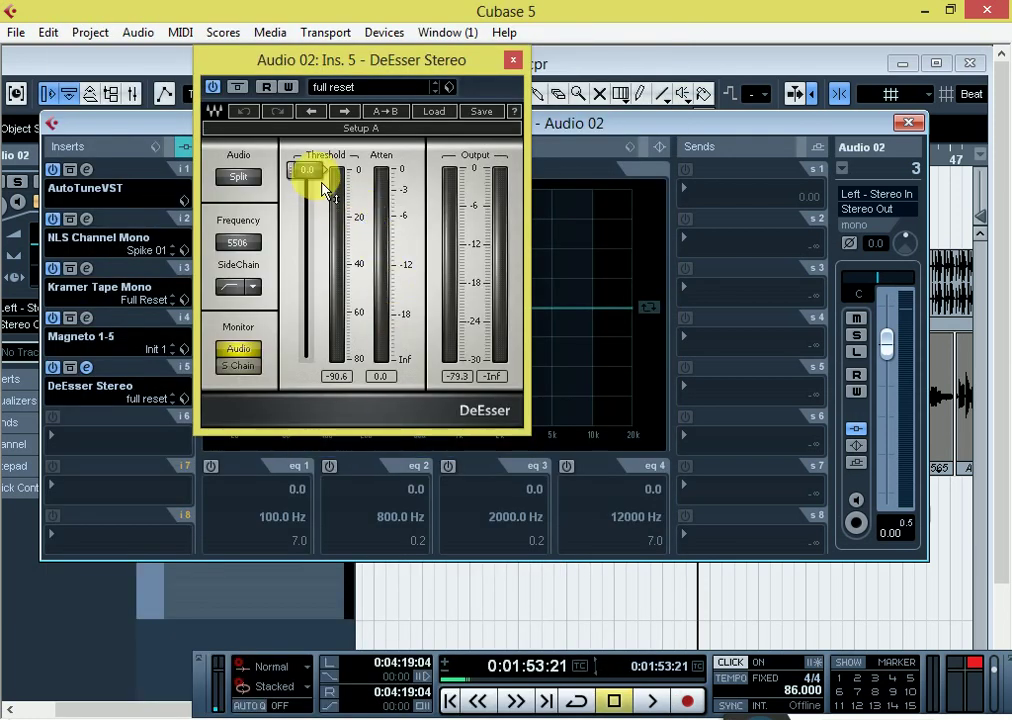
pyautogui.moveTo(306, 170); pyautogui.dragTo(306, 234)
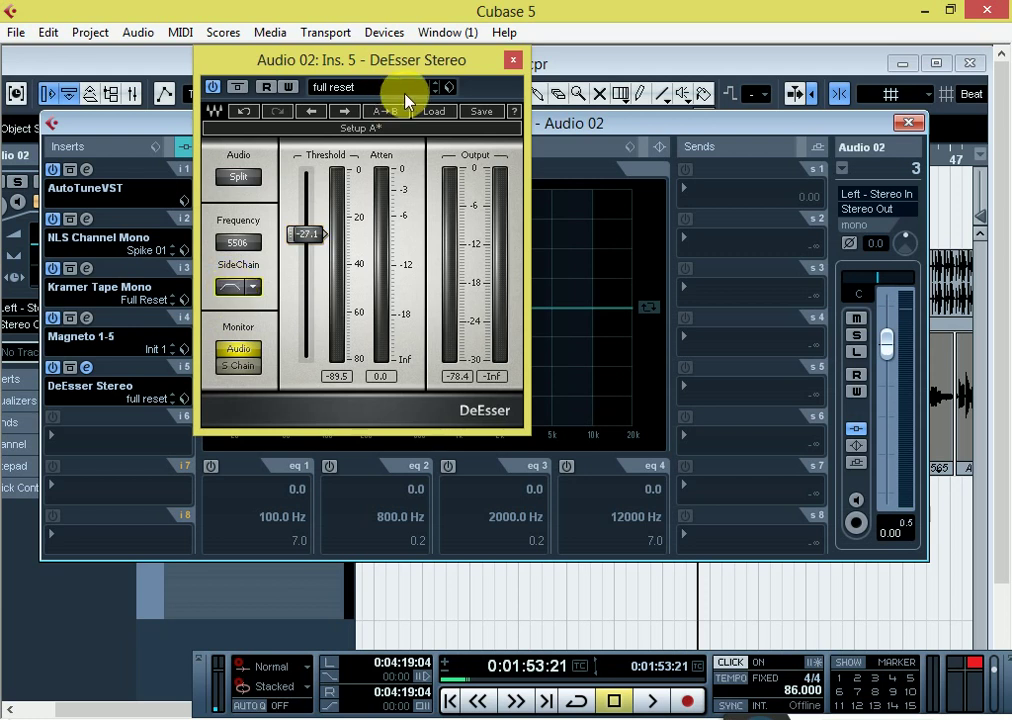
pyautogui.click(513, 66)
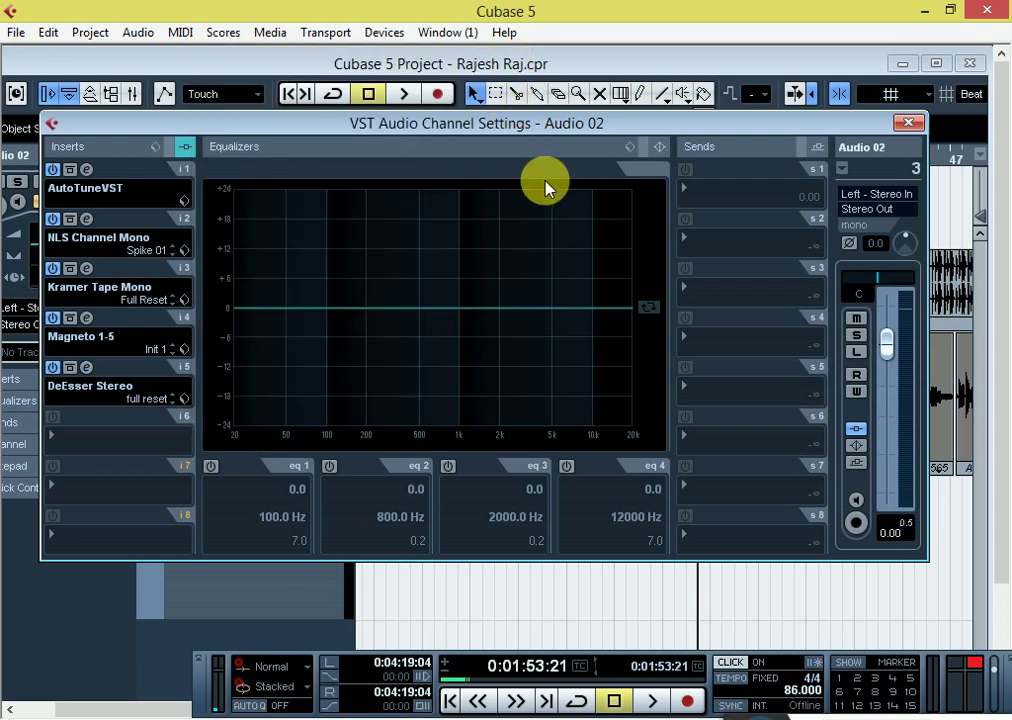
# Play back the vocal and check the DeEsser's meters, then close its window and stop playback
pyautogui.press('space')
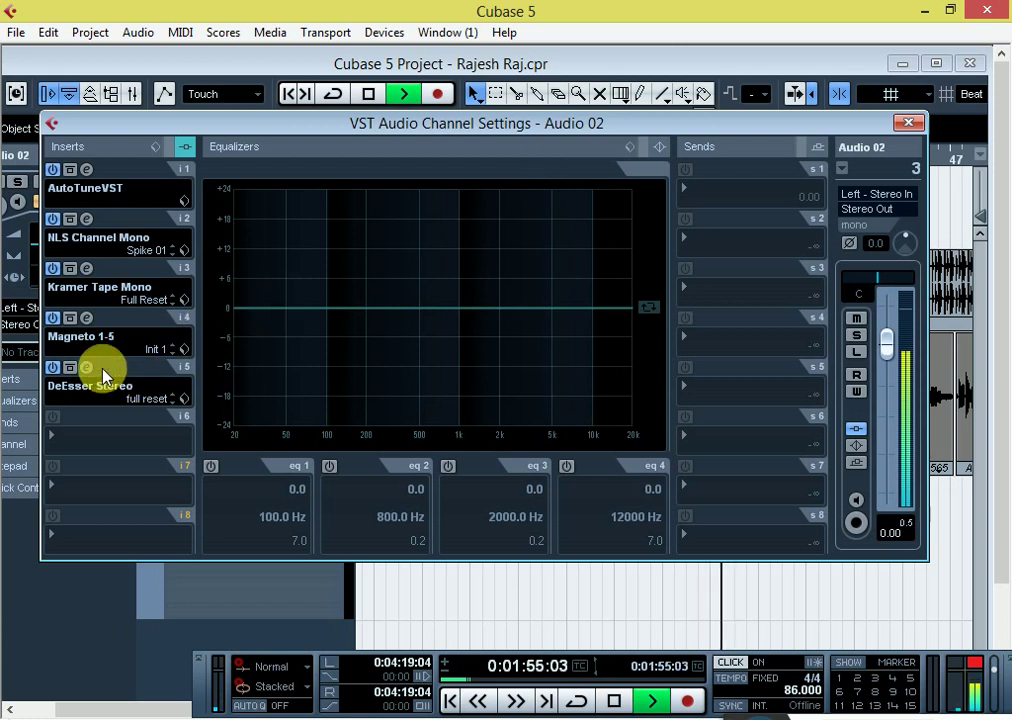
pyautogui.click(86, 368)
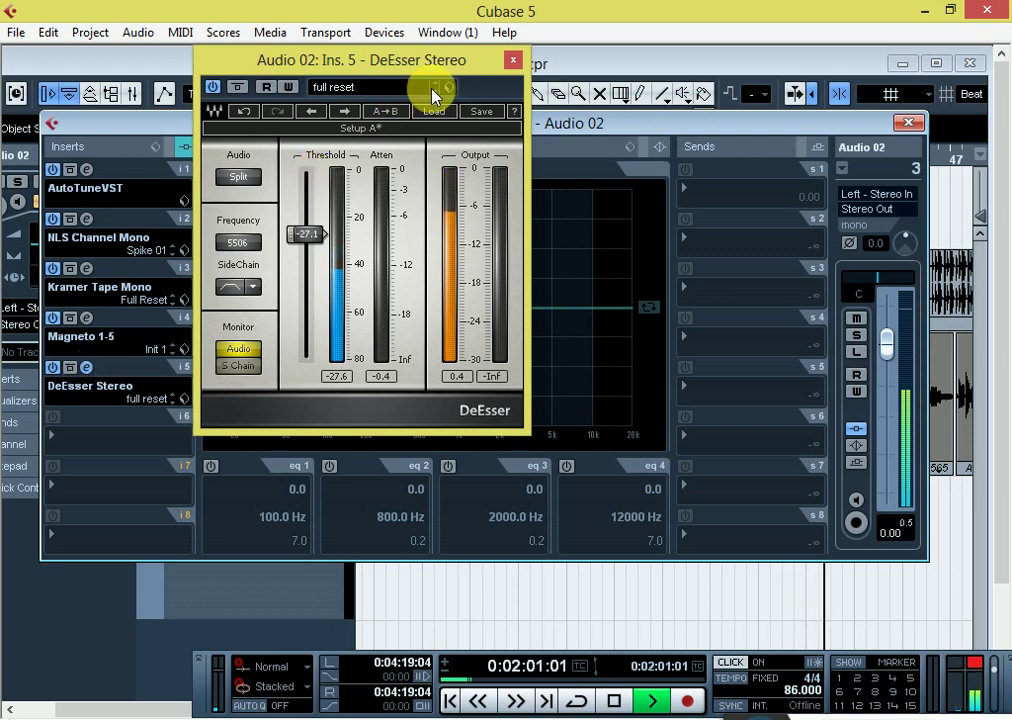
pyautogui.click(514, 63)
pyautogui.press('space')
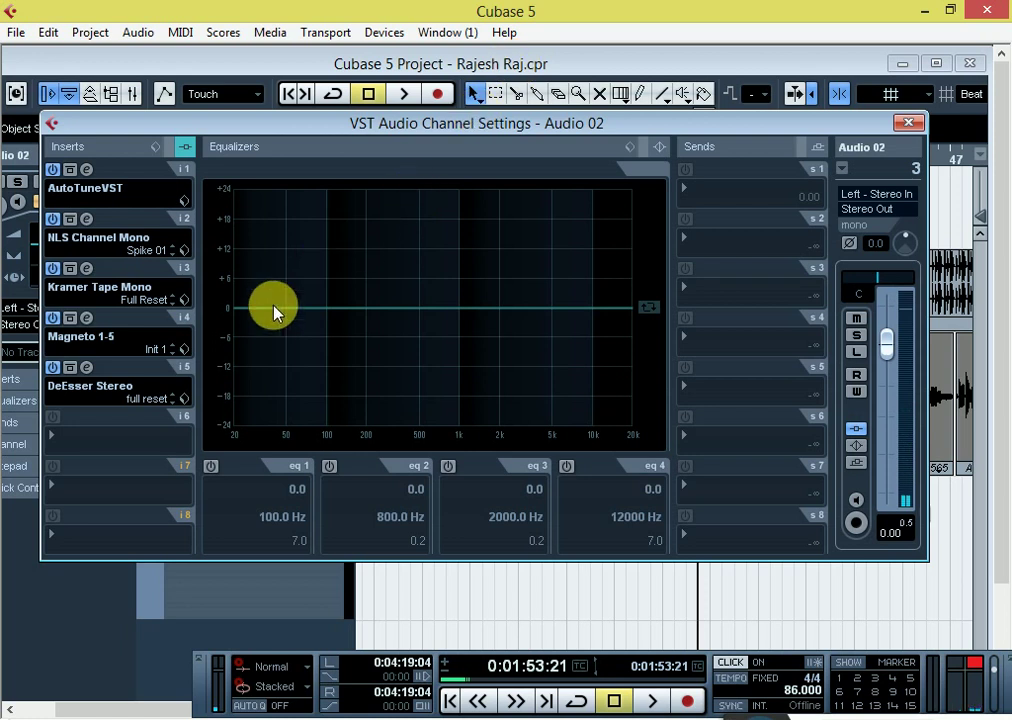
pyautogui.click(90, 447)
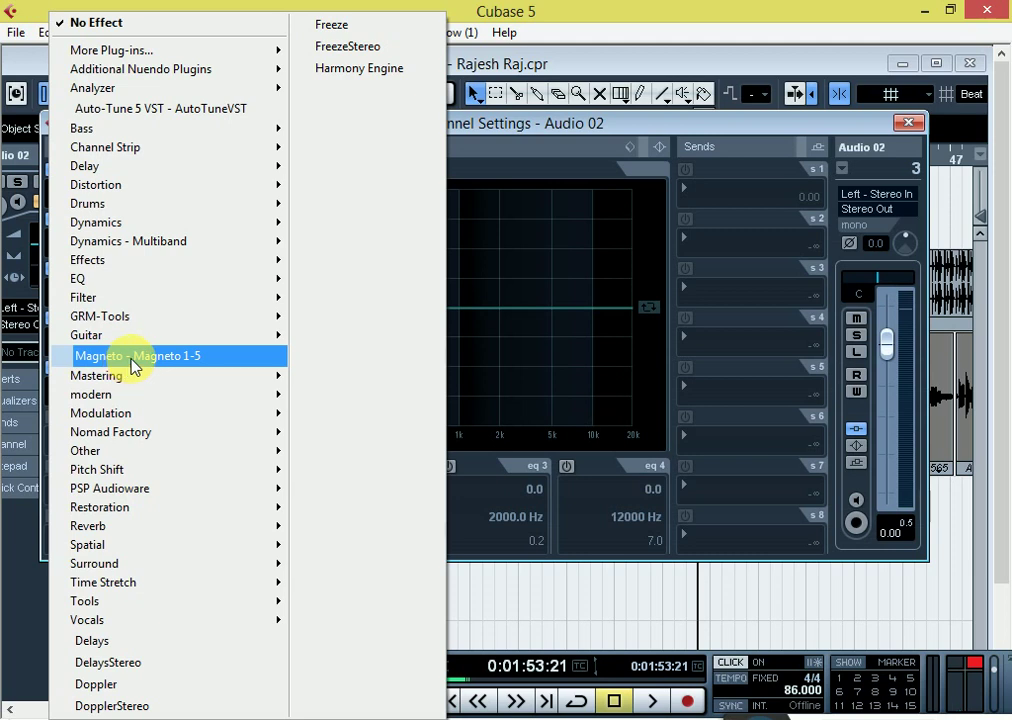
pyautogui.moveTo(139, 392)
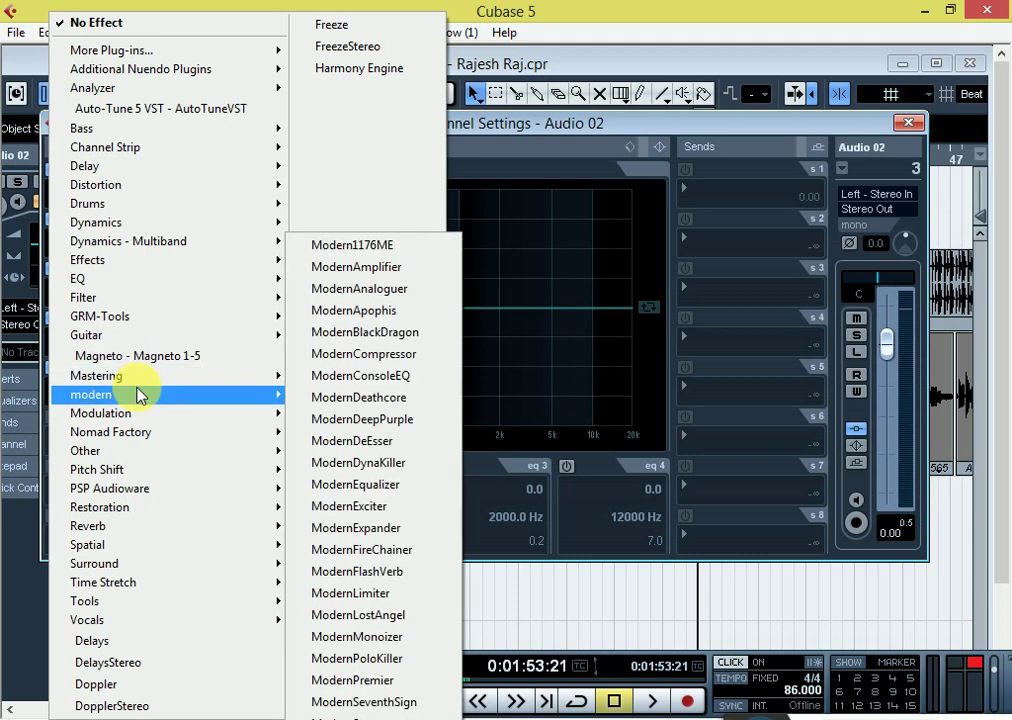
pyautogui.click(650, 128)
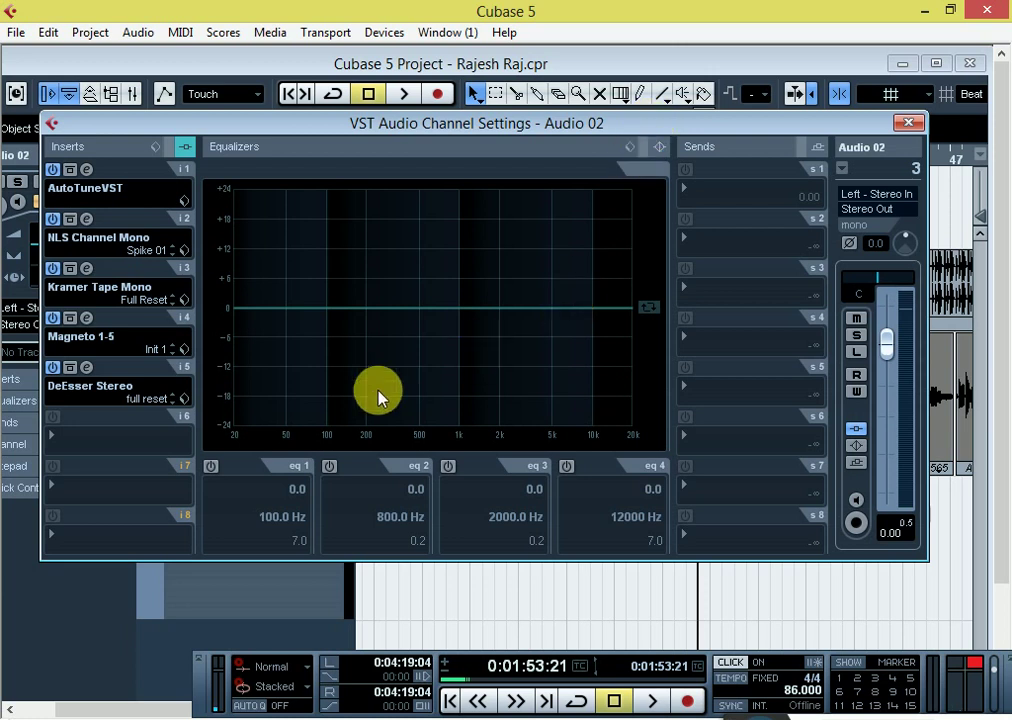
# Load X-Noise Mono in the sixth insert slot of Audio 02, audition the vocal and close the plug-in window
pyautogui.click(78, 437)
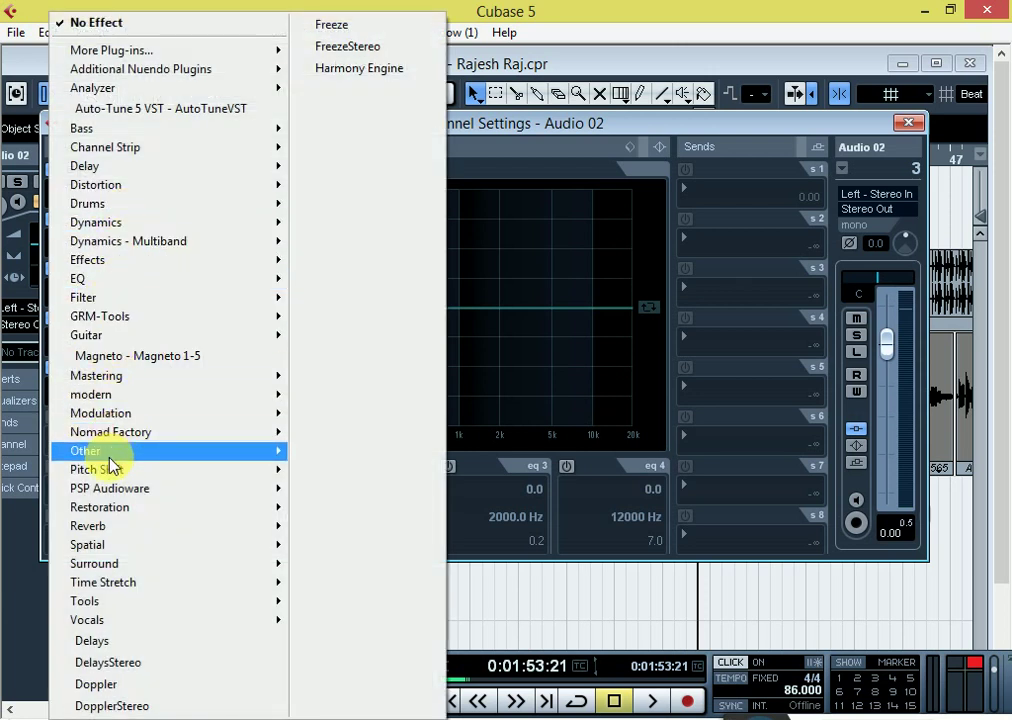
pyautogui.moveTo(131, 508)
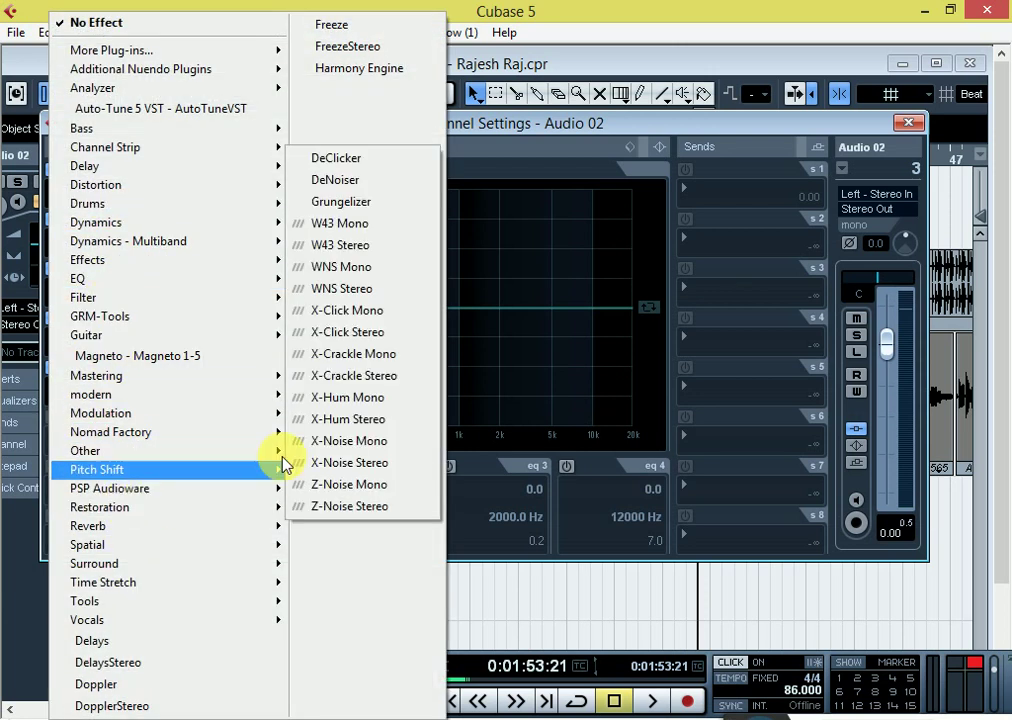
pyautogui.click(373, 450)
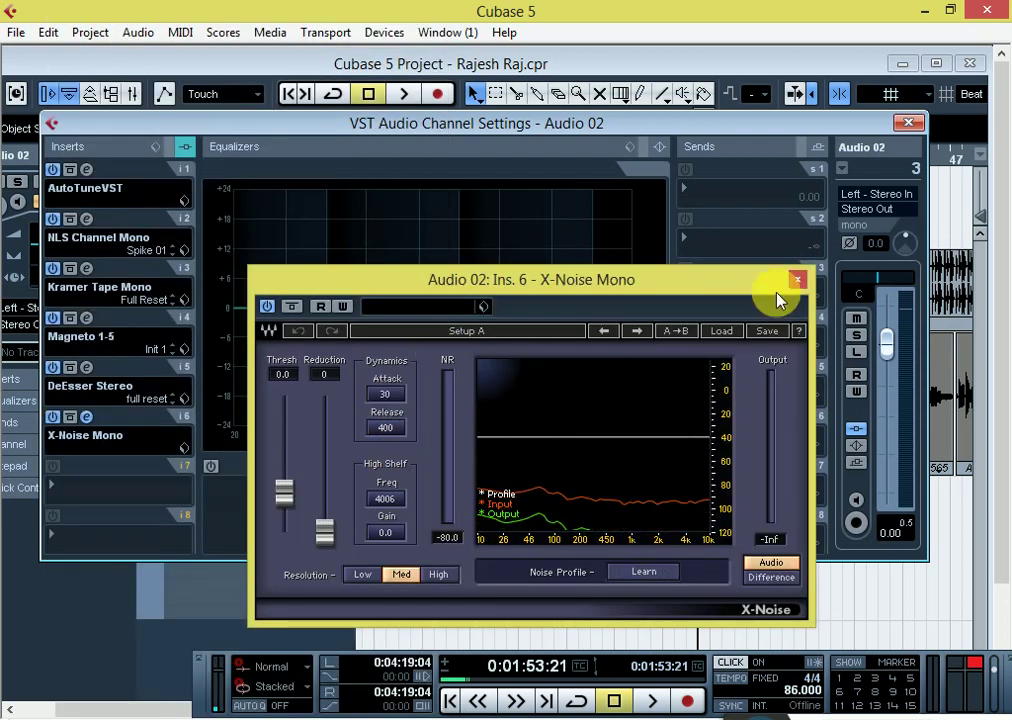
pyautogui.moveTo(585, 284); pyautogui.dragTo(513, 199)
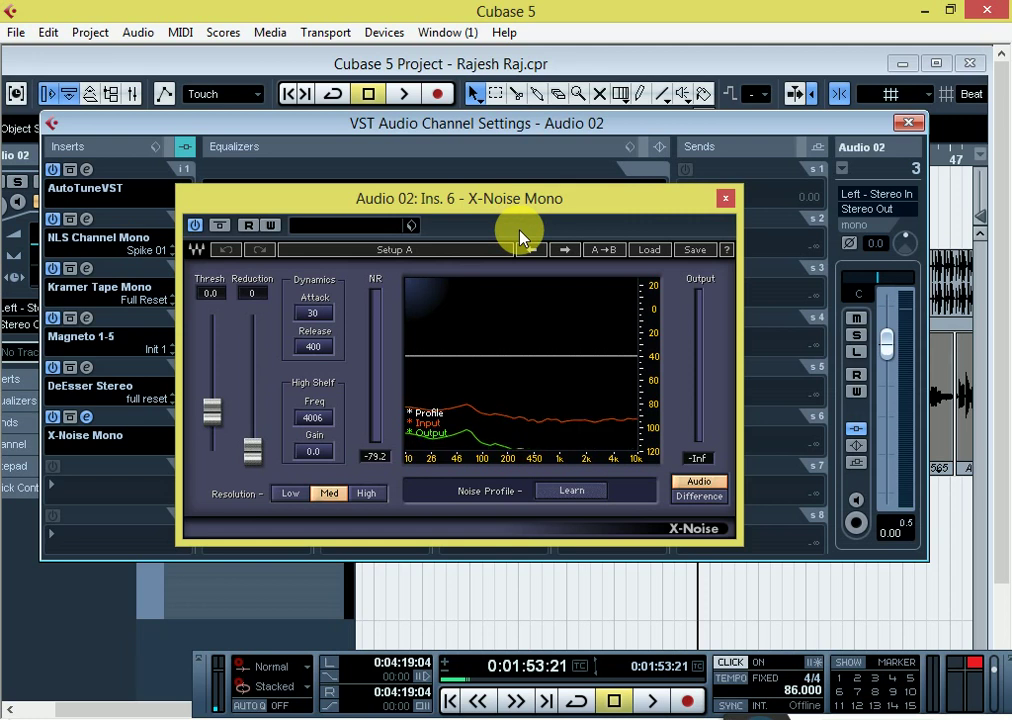
pyautogui.press('space')
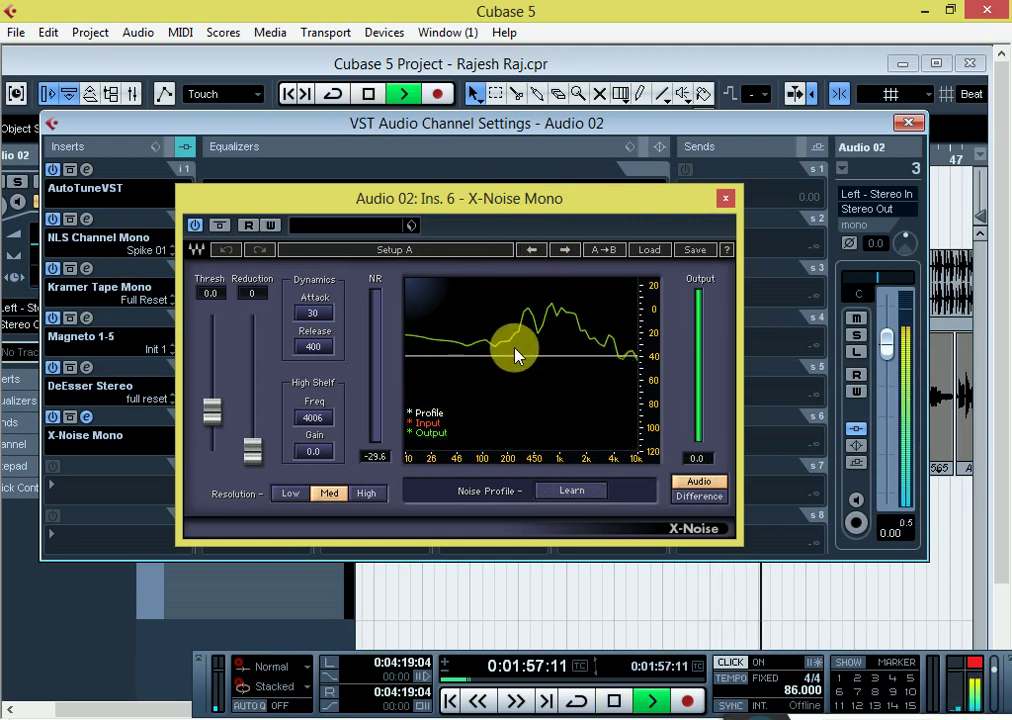
pyautogui.click(725, 199)
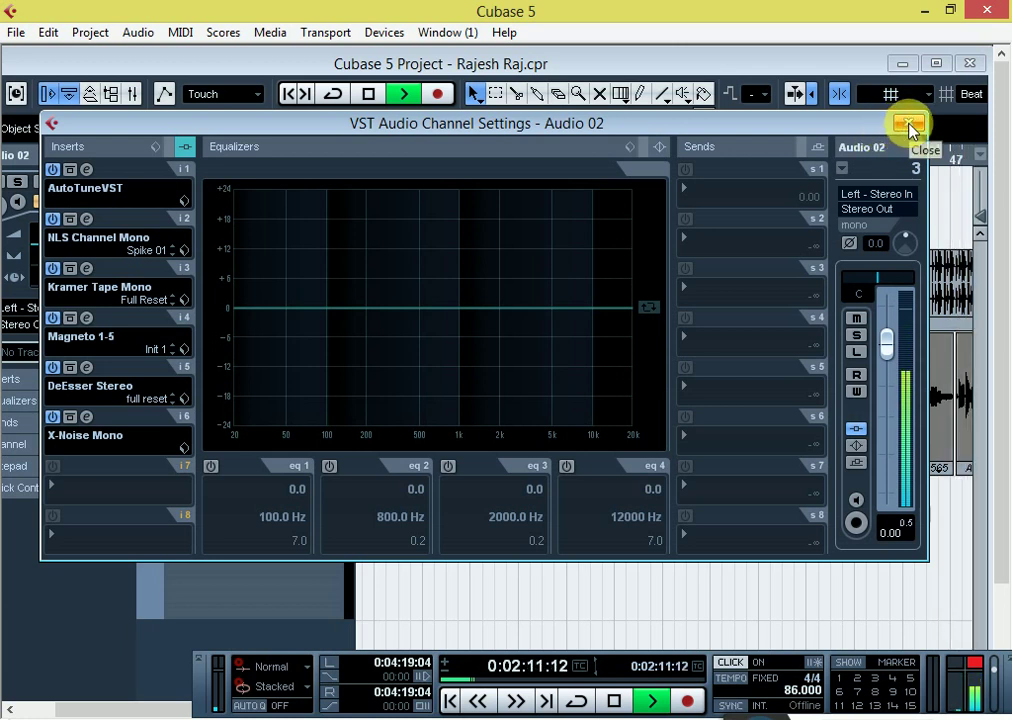
pyautogui.press('space')
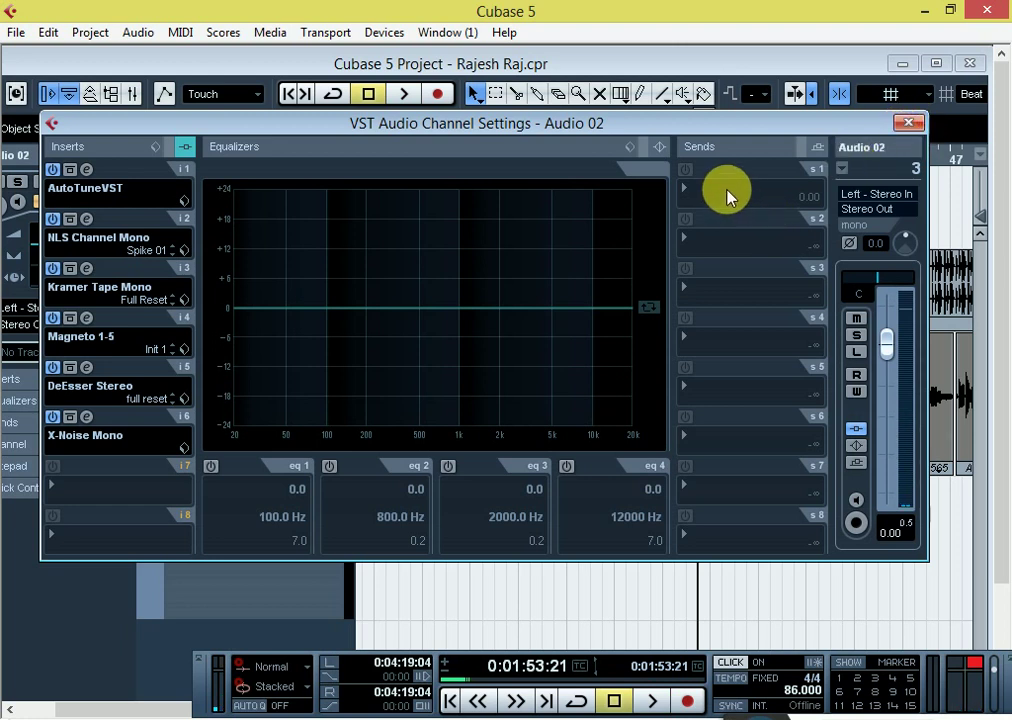
# Load PingPongDelay in the seventh insert slot of Audio 02
pyautogui.rightClick(86, 488)
pyautogui.click(79, 503)
pyautogui.click(76, 499)
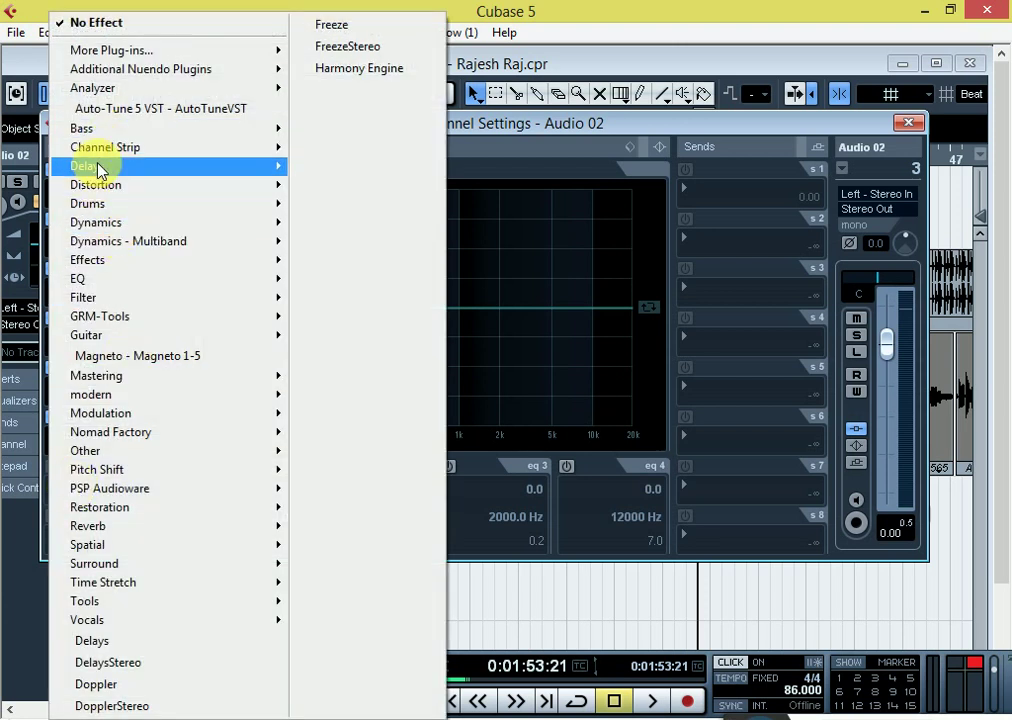
pyautogui.moveTo(99, 165)
pyautogui.click(371, 280)
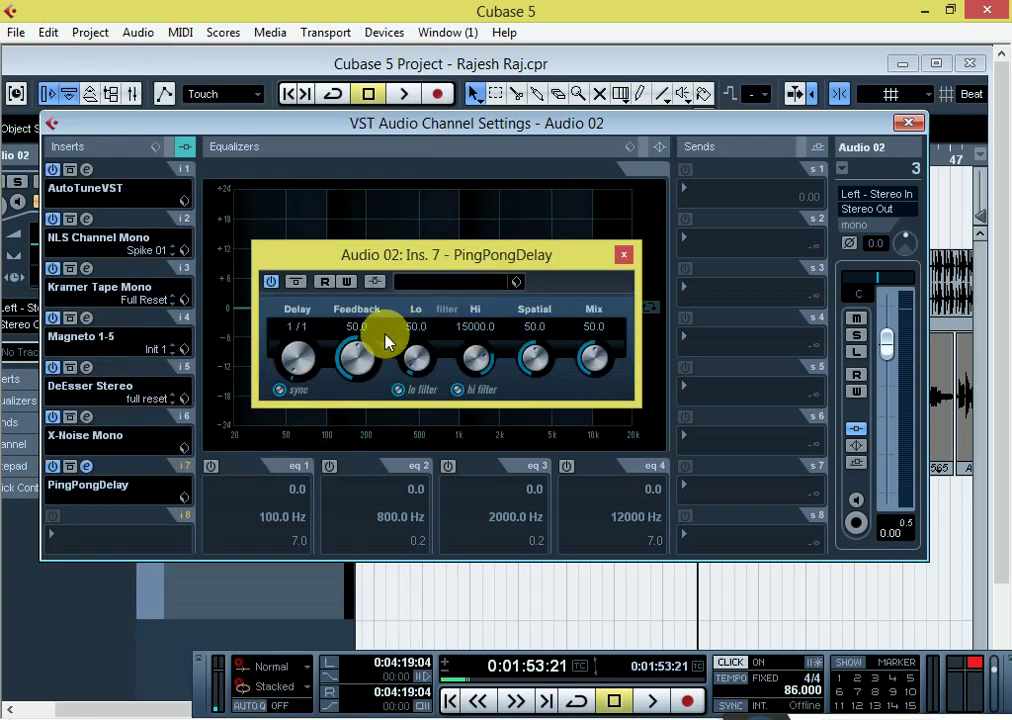
# Apply the Vocal Delay preset to PingPongDelay, play back the vocal and close the plug-in window
pyautogui.click(413, 283)
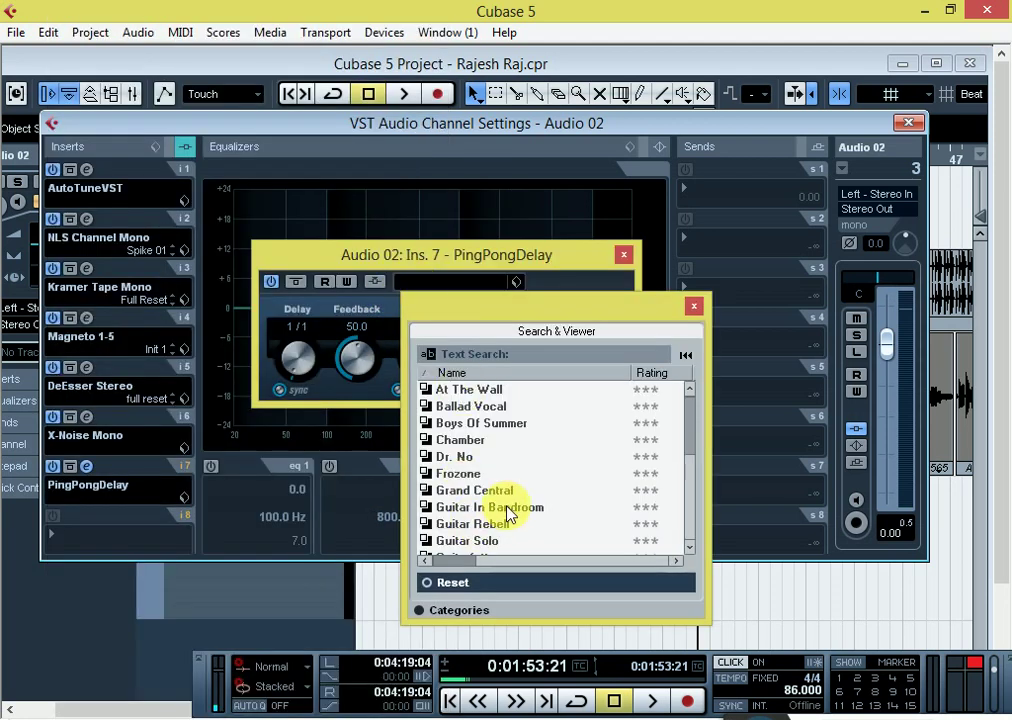
pyautogui.scroll(-2, 503, 512)
pyautogui.scroll(-5, 506, 512)
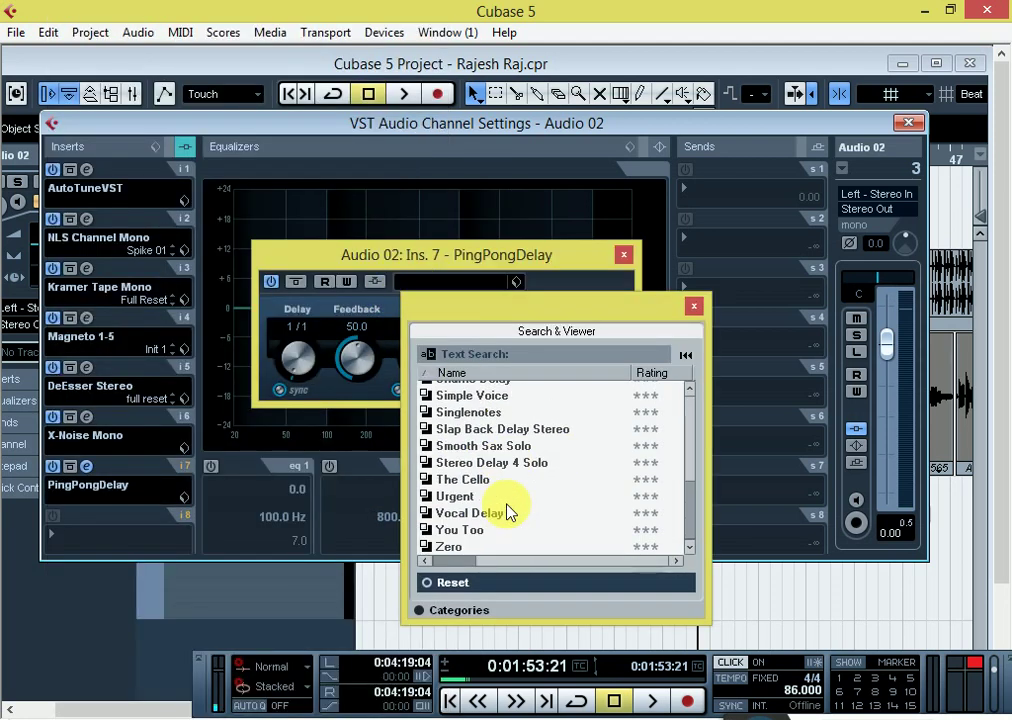
pyautogui.doubleClick(500, 512)
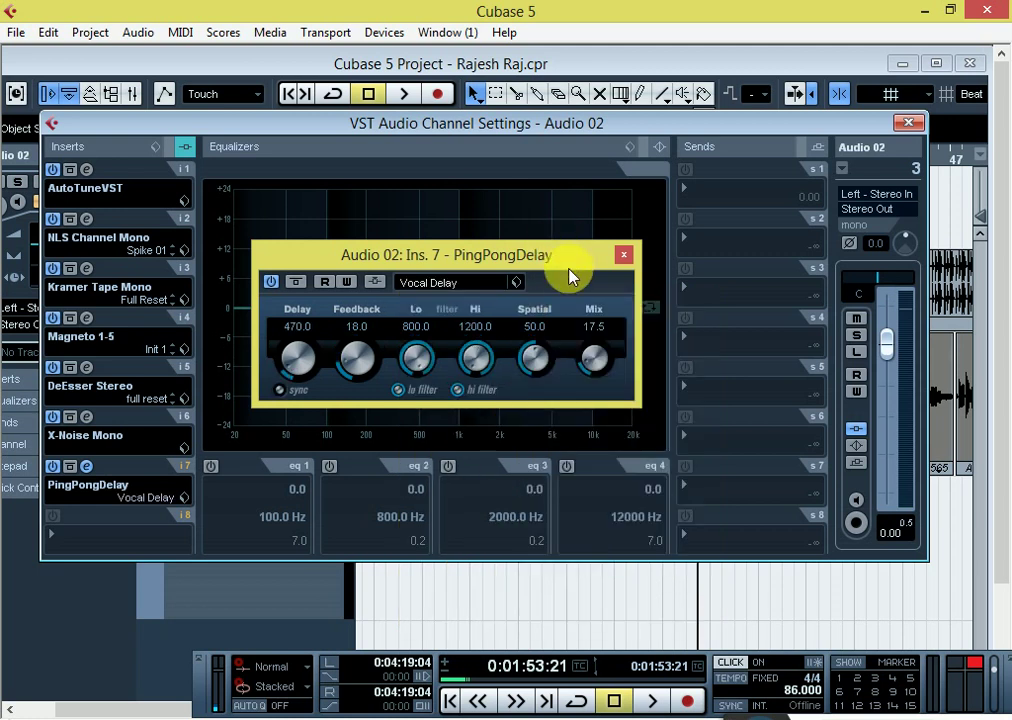
pyautogui.press('space')
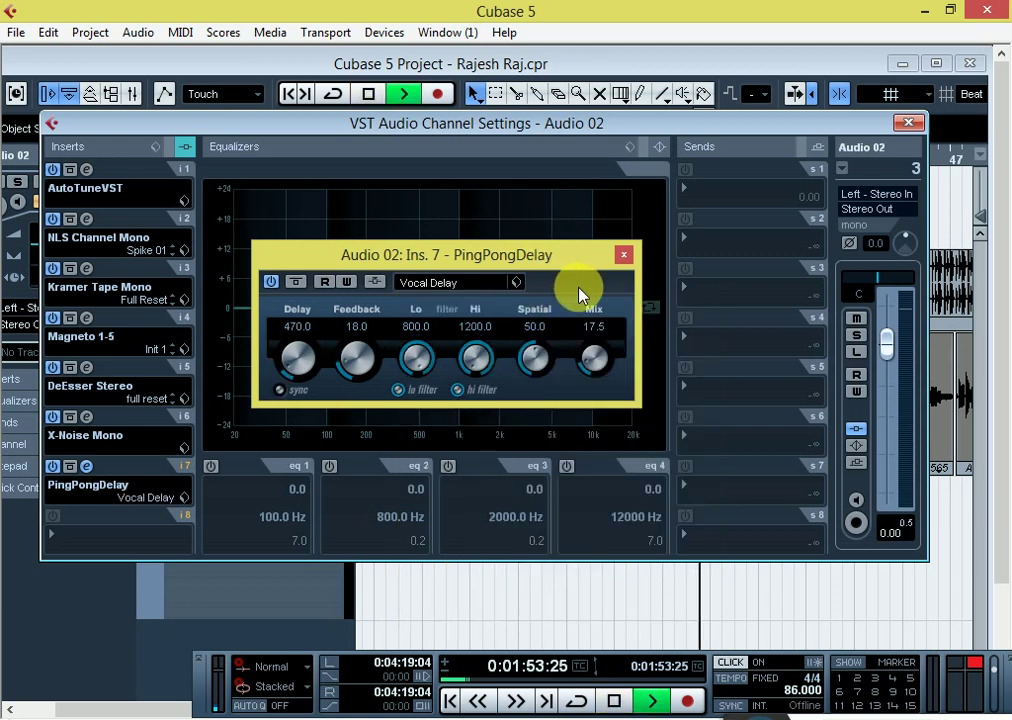
pyautogui.click(625, 257)
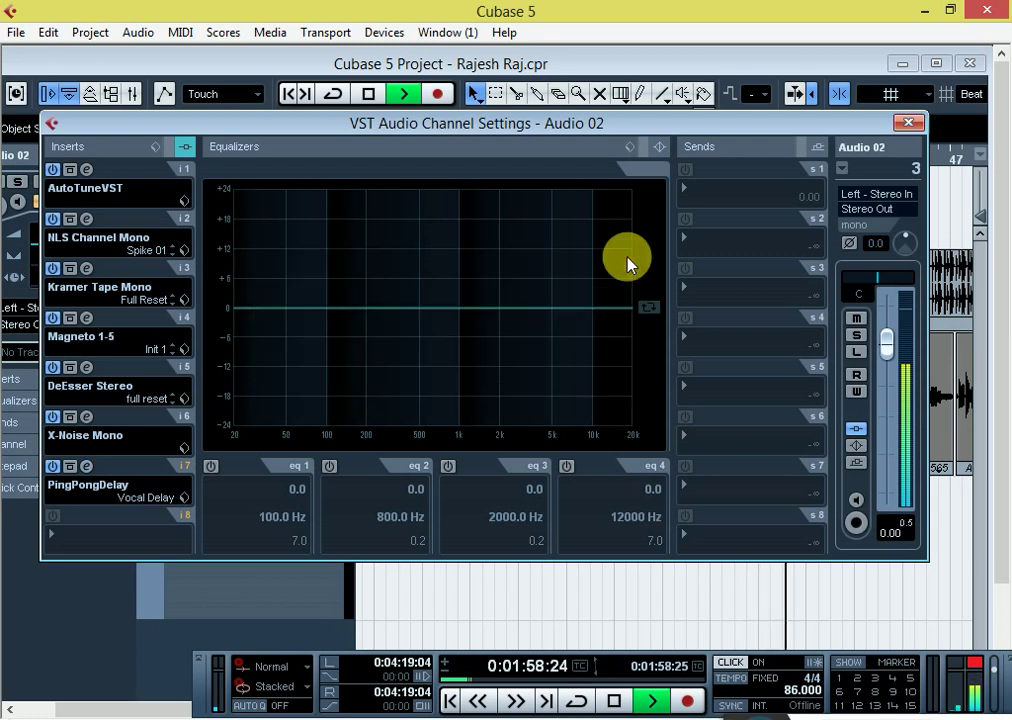
# Close the Audio 02 channel settings, unmute the Copy of Audio 01 track and play it with the vocal
pyautogui.click(909, 124)
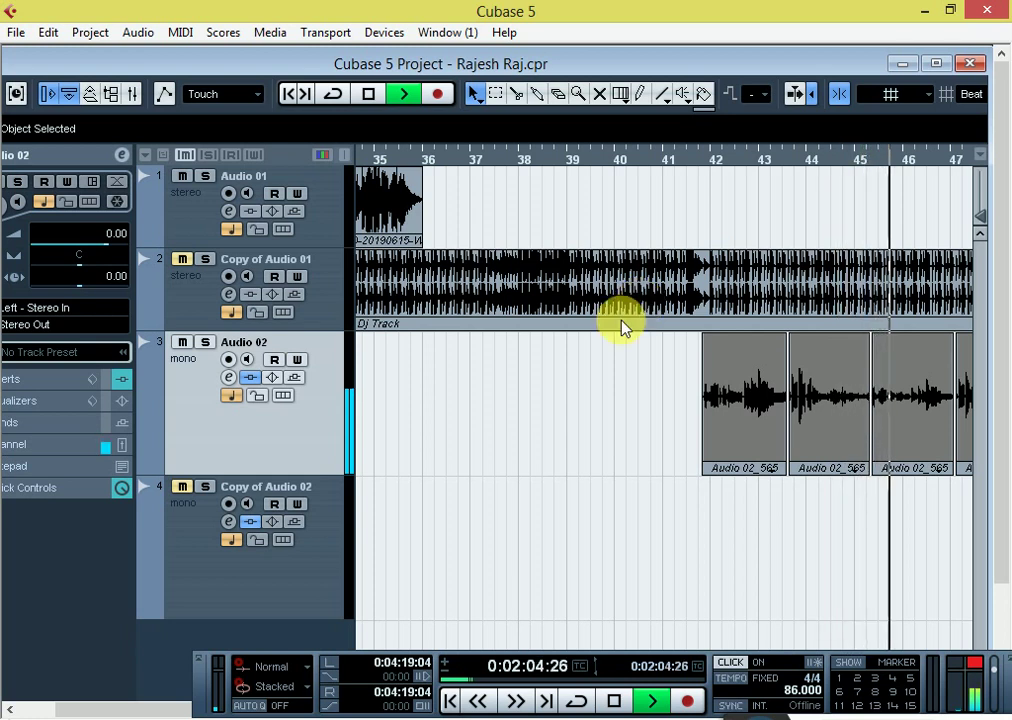
pyautogui.press('space')
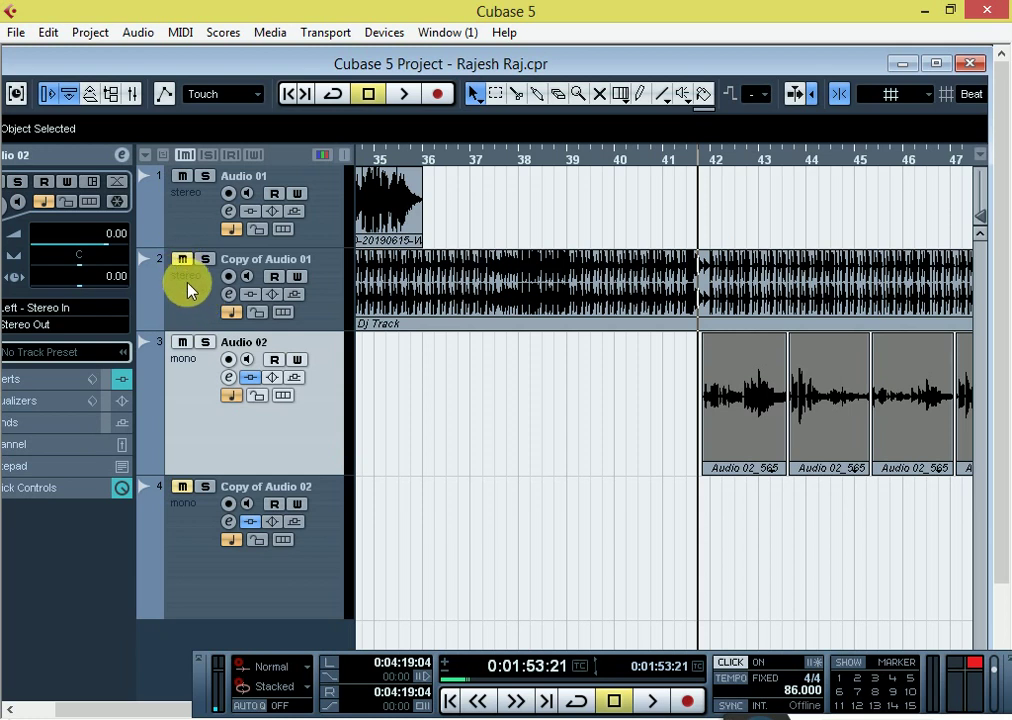
pyautogui.press('space')
pyautogui.click(182, 259)
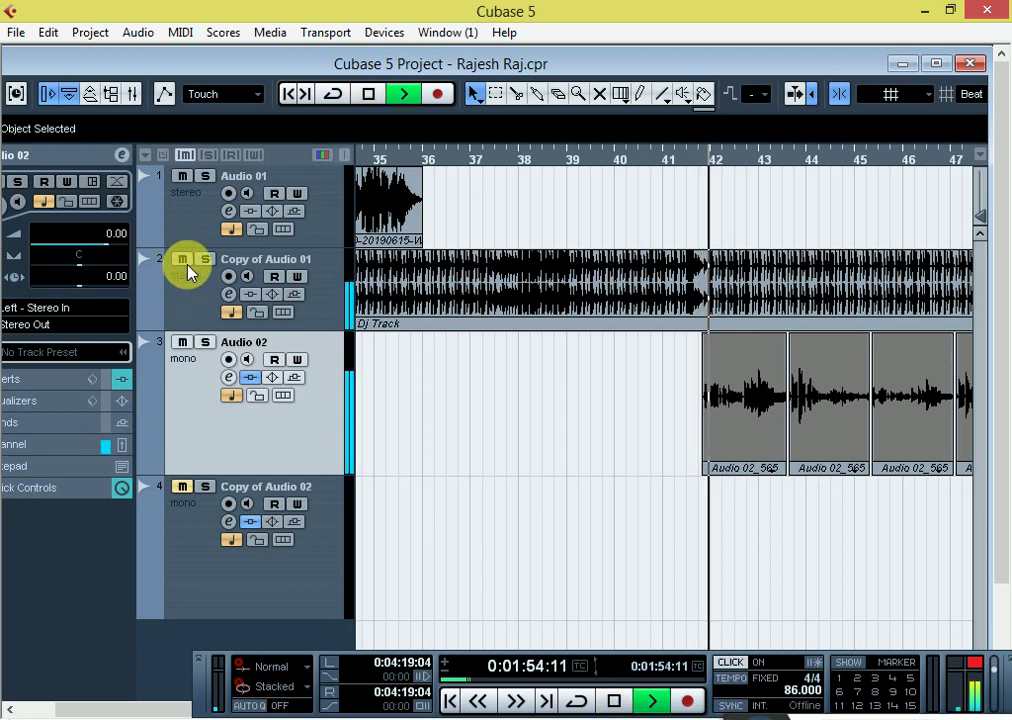
# Open the Audio 02 channel settings and the plug-in windows of insert slots 2 to 7, from NLS Channel to PingPongDelay
pyautogui.click(229, 378)
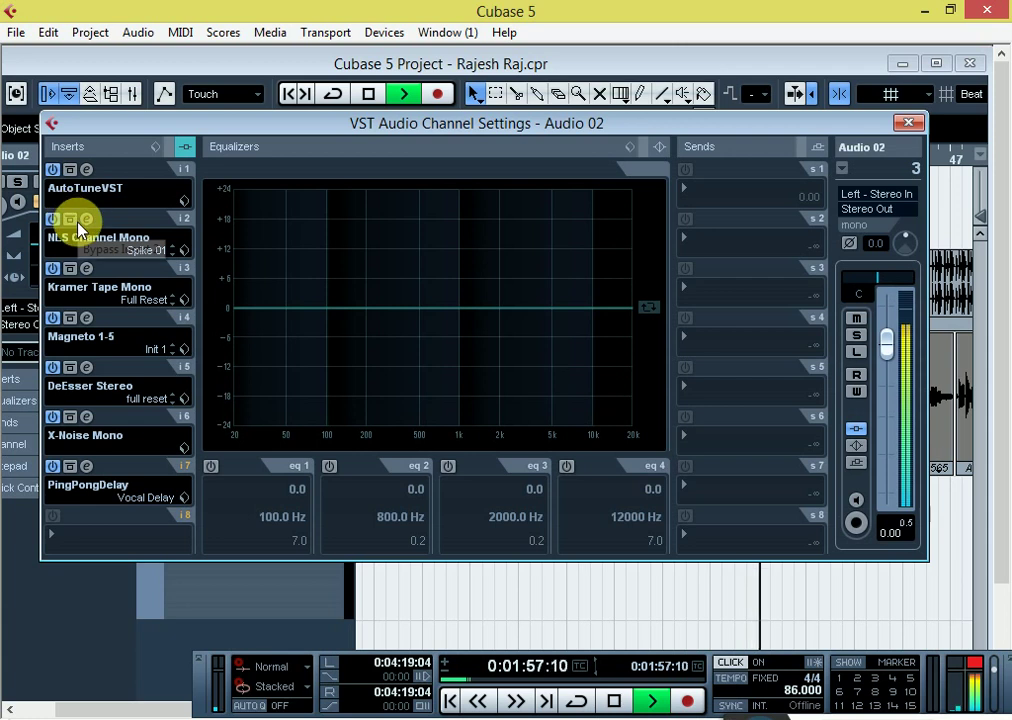
pyautogui.click(86, 218)
pyautogui.click(85, 269)
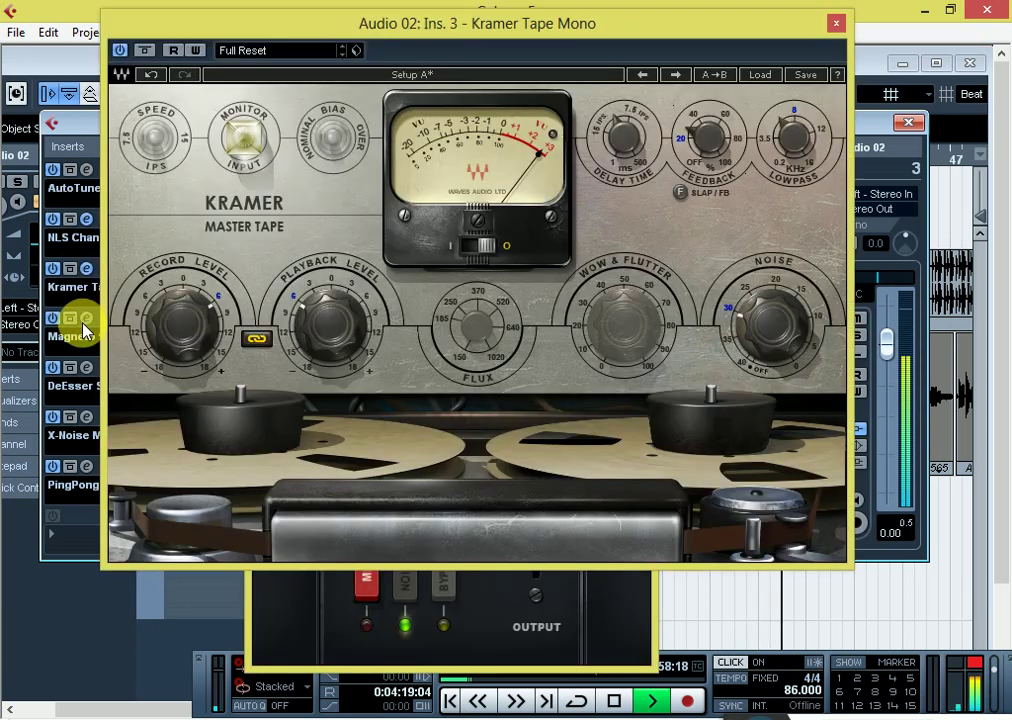
pyautogui.click(86, 319)
pyautogui.click(86, 368)
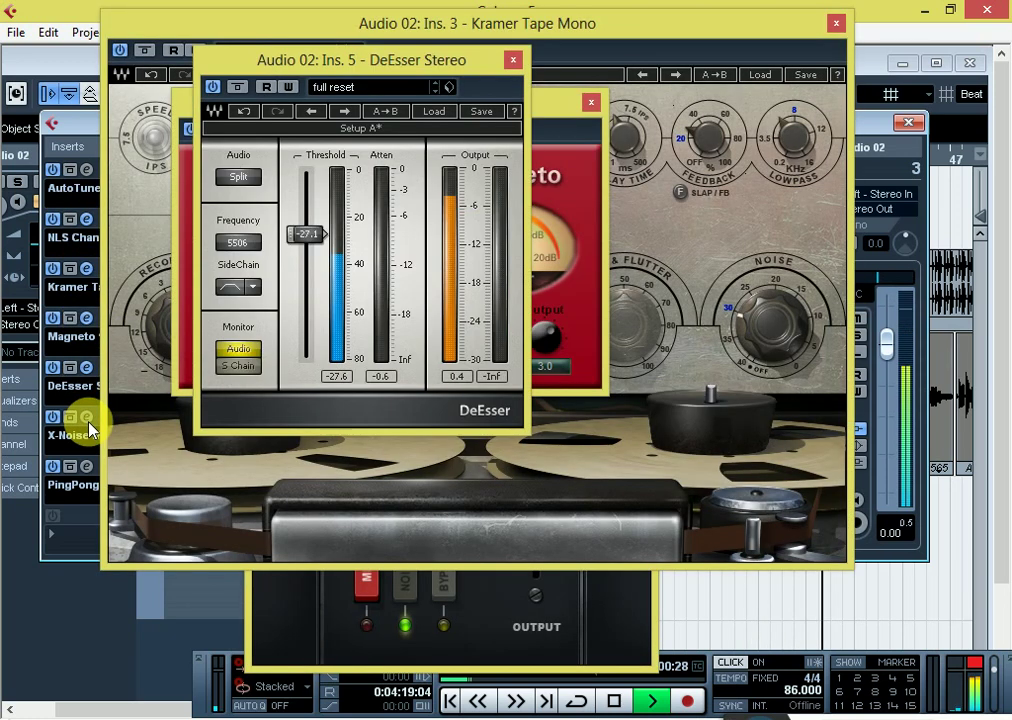
pyautogui.click(87, 419)
pyautogui.click(86, 466)
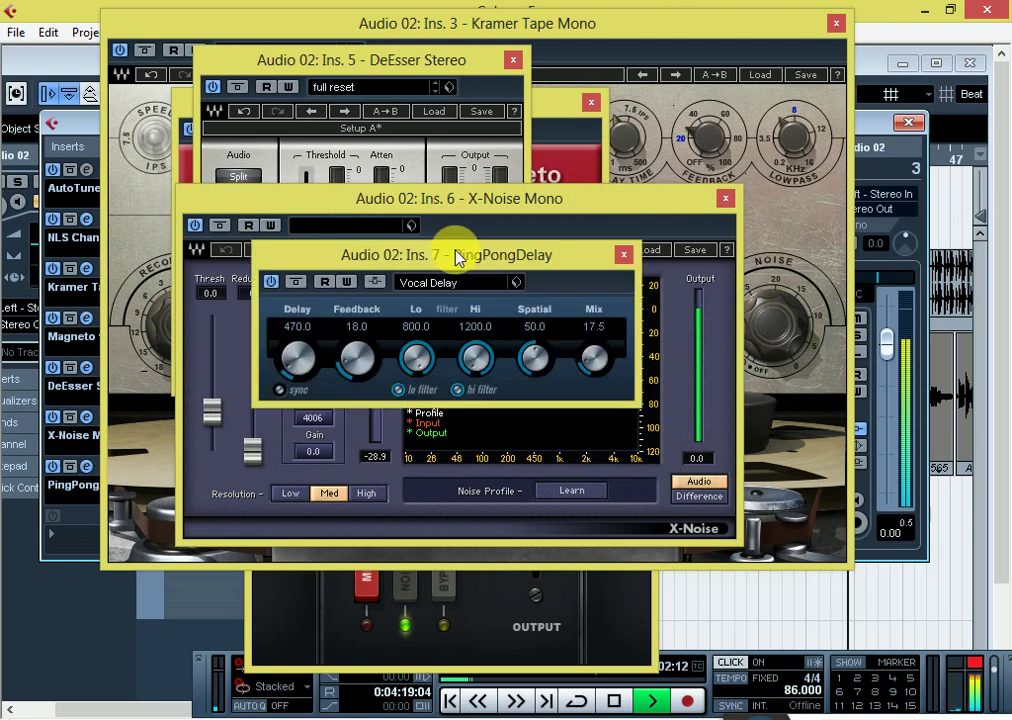
# Stop playback, shift the open plug-in and channel settings windows to uncover the track list, and mute the Copy of Audio 01 track
pyautogui.moveTo(455, 258); pyautogui.dragTo(480, 354)
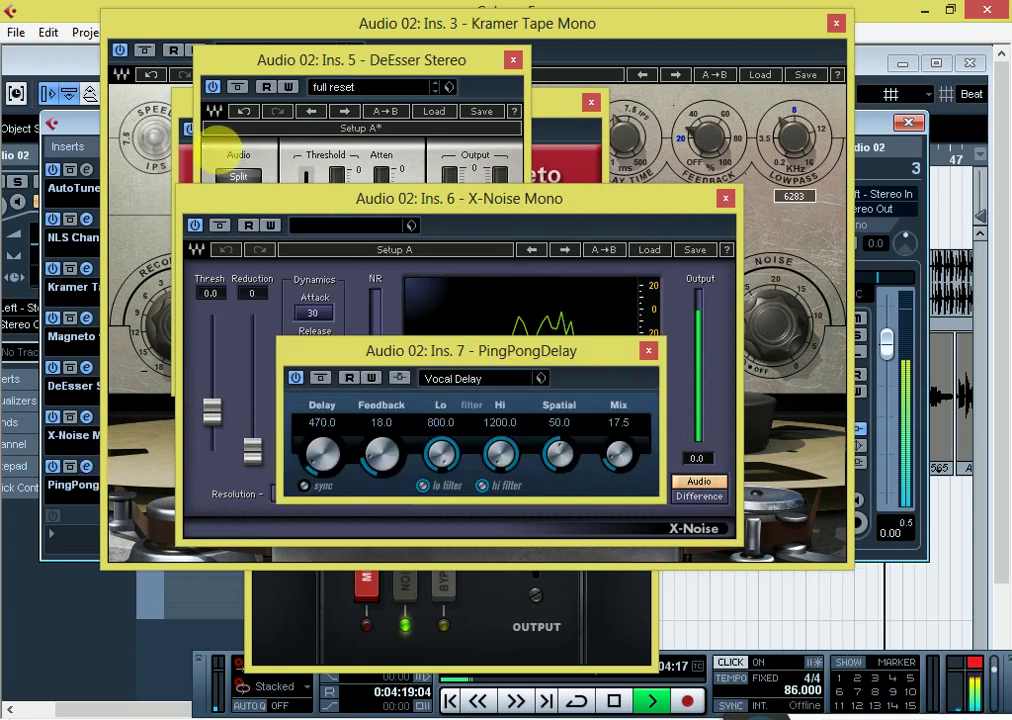
pyautogui.moveTo(72, 133); pyautogui.dragTo(90, 452)
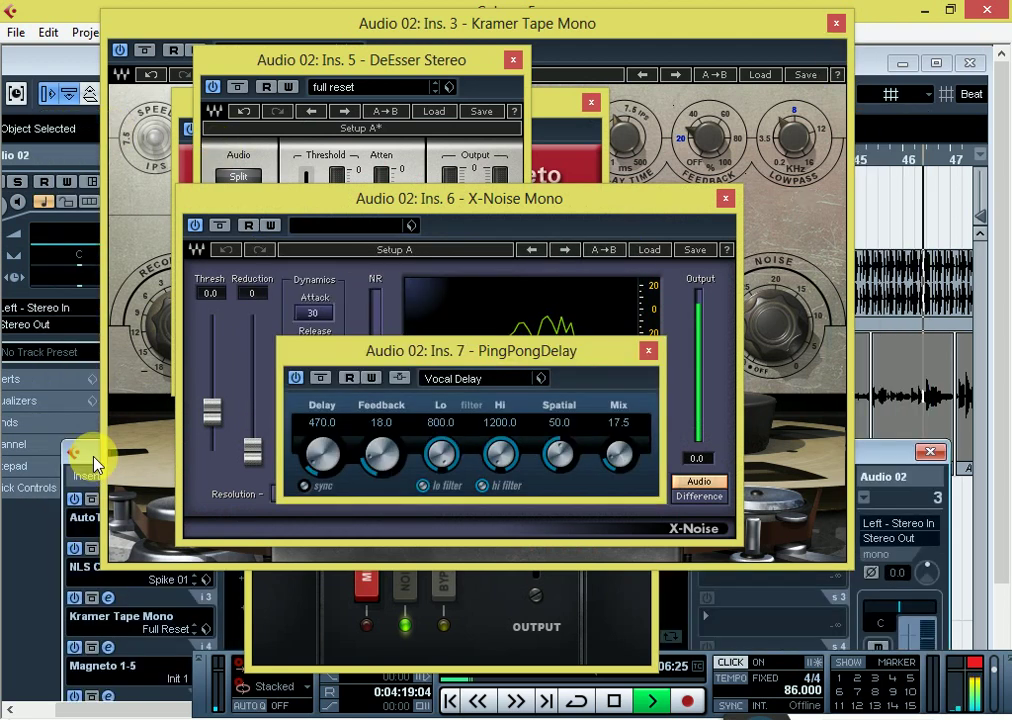
pyautogui.moveTo(217, 27); pyautogui.dragTo(399, 53)
pyautogui.moveTo(243, 60); pyautogui.dragTo(389, 86)
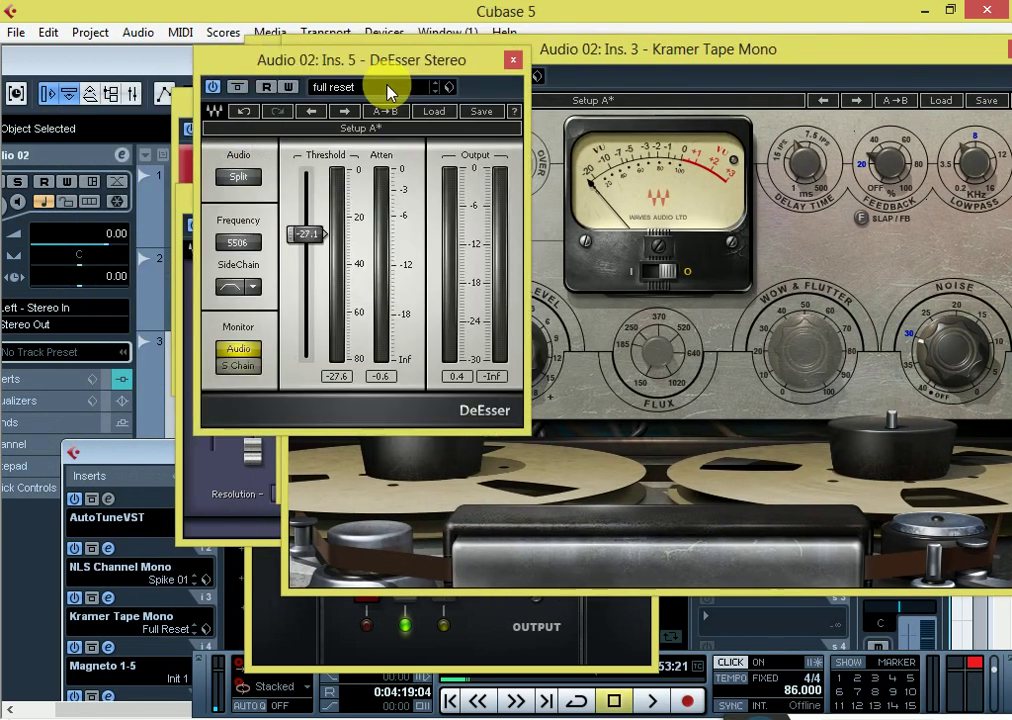
pyautogui.moveTo(247, 102); pyautogui.dragTo(472, 218)
pyautogui.moveTo(226, 207); pyautogui.dragTo(383, 250)
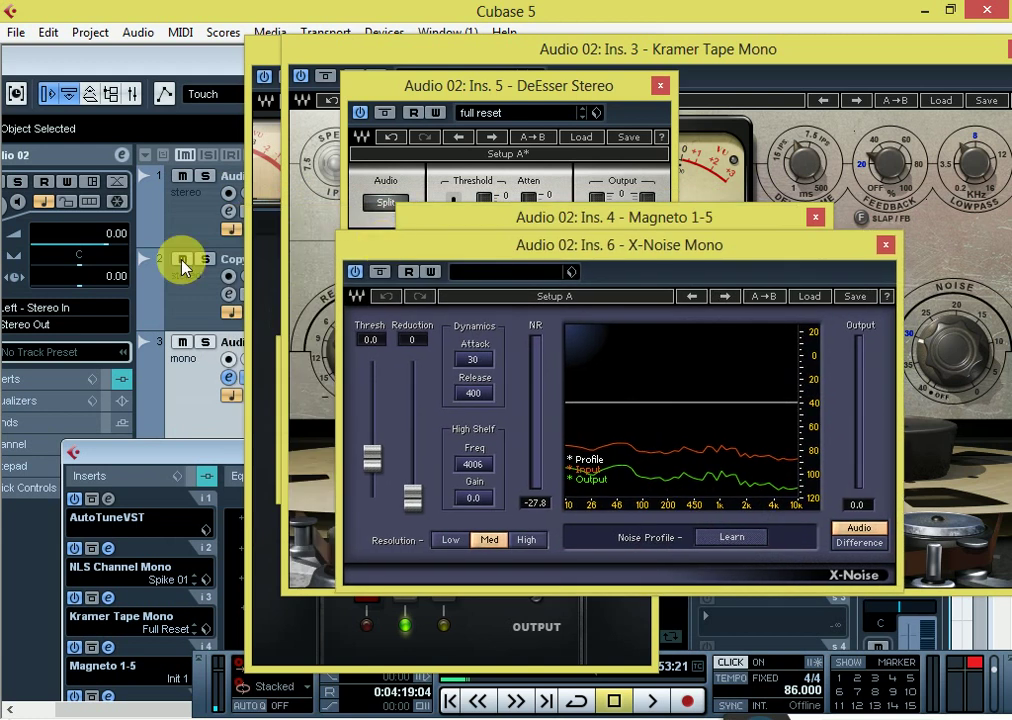
# Spread out the X-Noise, Magneto, DeEsser, Kramer Tape and PingPongDelay windows while the Audio 02 vocal plays
pyautogui.moveTo(689, 245); pyautogui.dragTo(210, 71)
pyautogui.moveTo(639, 221); pyautogui.dragTo(172, 464)
pyautogui.moveTo(558, 98); pyautogui.dragTo(795, 517)
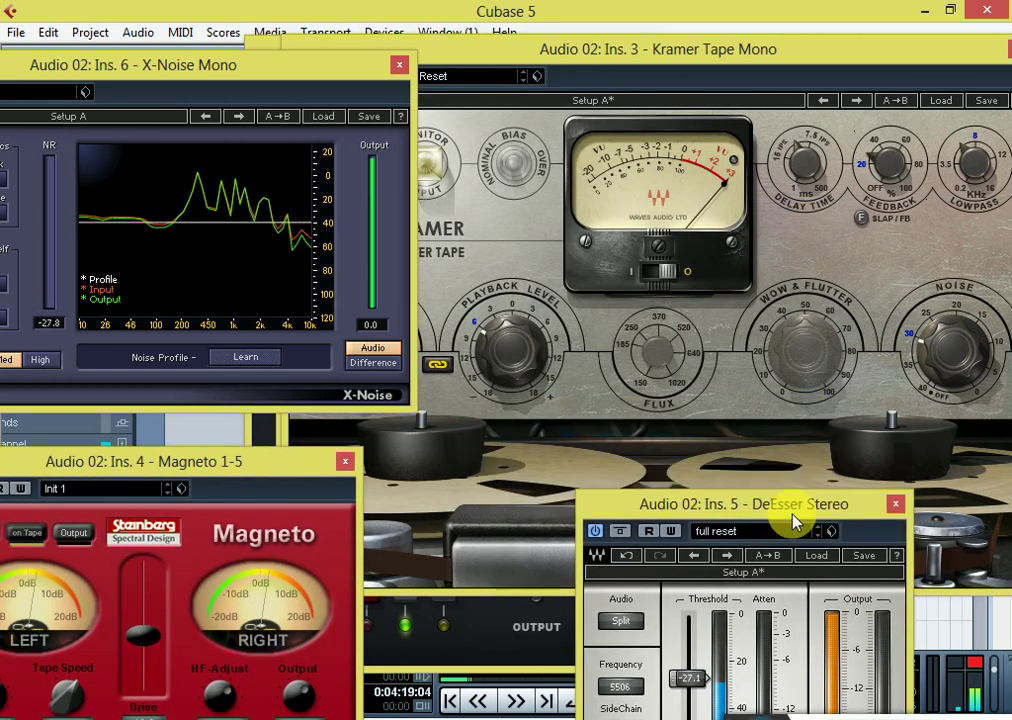
pyautogui.moveTo(664, 45); pyautogui.dragTo(463, 0)
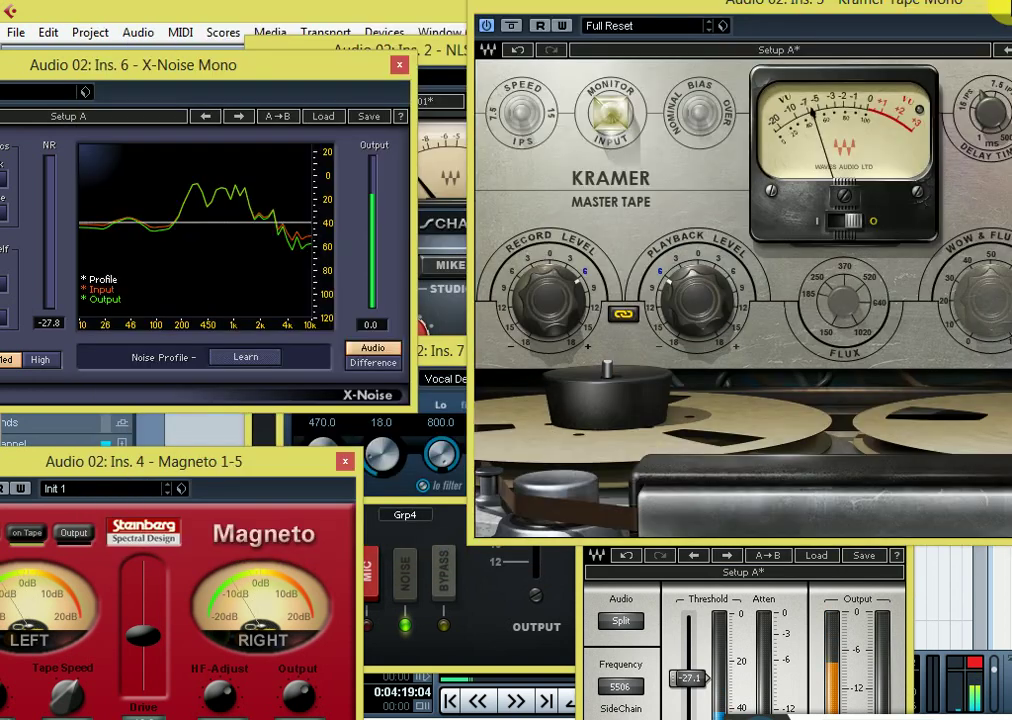
pyautogui.click(445, 355)
pyautogui.moveTo(445, 355); pyautogui.dragTo(470, 512)
# Bring NLS Channel forward and adjust the DeEsser, Magneto and PingPongDelay windows to examine all six plug-ins' settings during playback
pyautogui.click(437, 52)
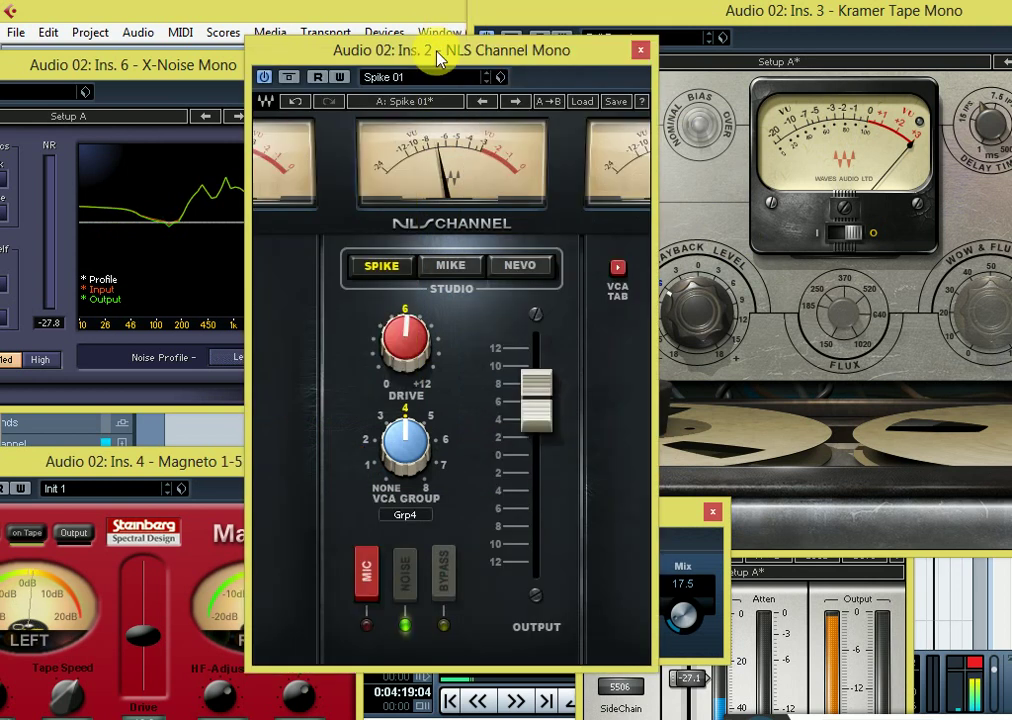
pyautogui.moveTo(436, 53); pyautogui.dragTo(406, 13)
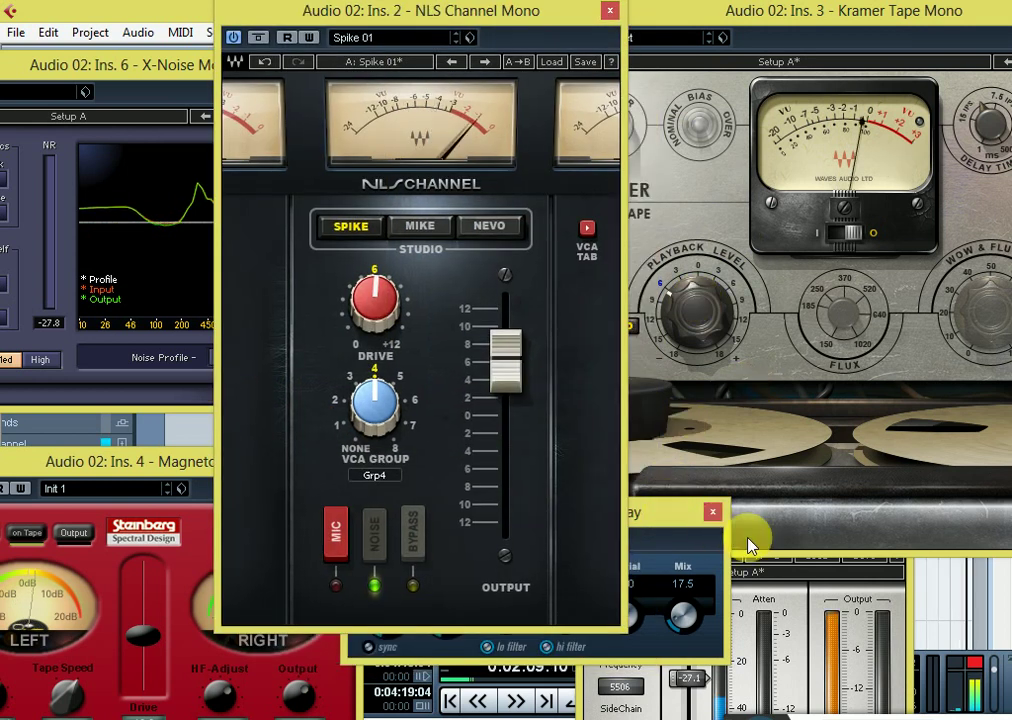
pyautogui.click(900, 598)
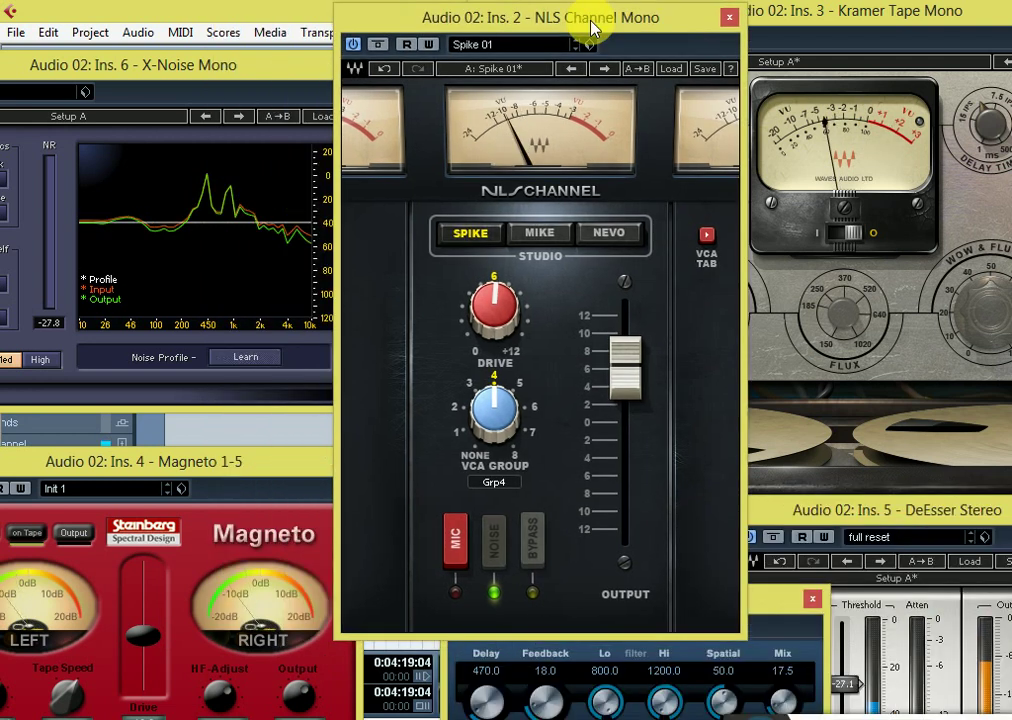
pyautogui.moveTo(592, 25); pyautogui.dragTo(583, 22)
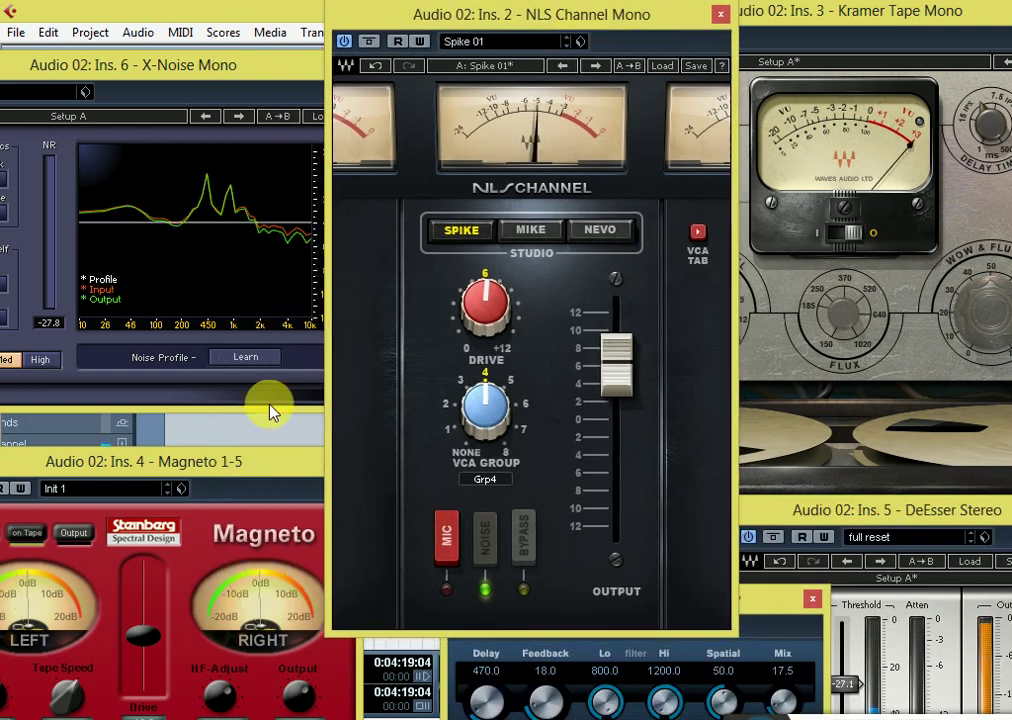
pyautogui.moveTo(222, 475); pyautogui.dragTo(218, 405)
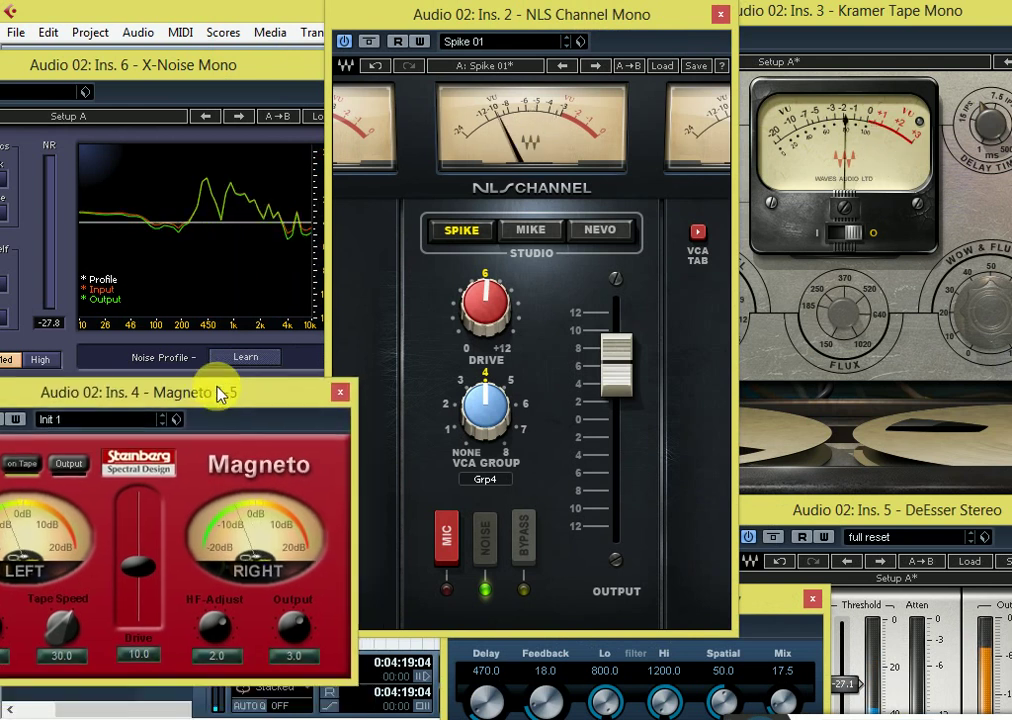
pyautogui.click(790, 622)
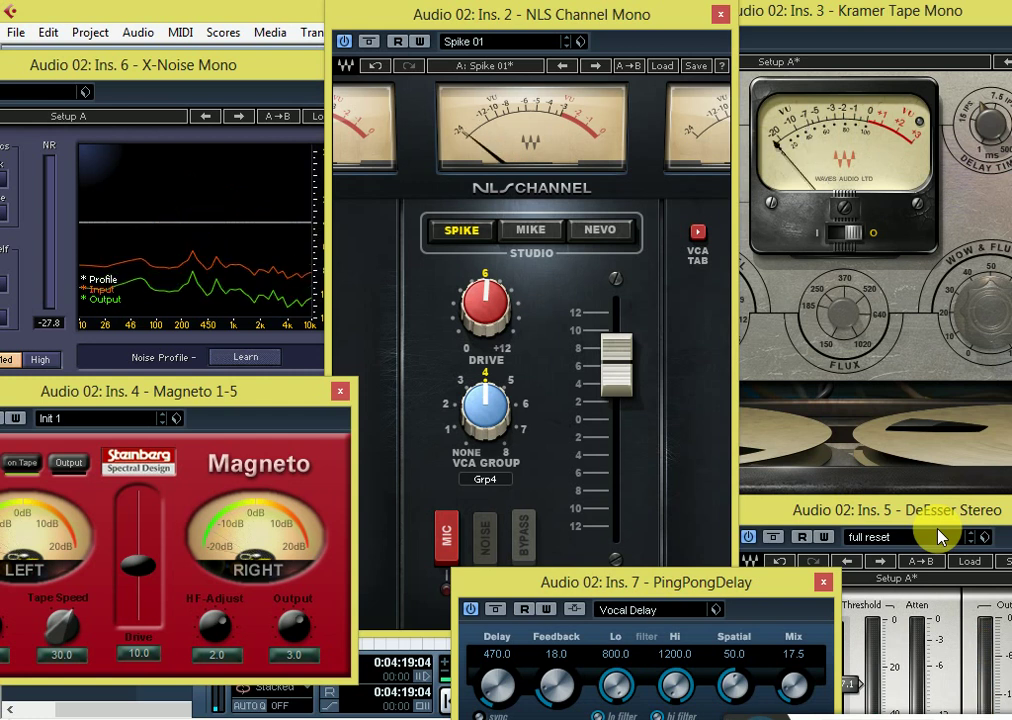
# Close the NLS Channel, X-Noise, Magneto, Kramer Tape, PingPongDelay and DeEsser windows to return to the project arrangement
pyautogui.click(721, 14)
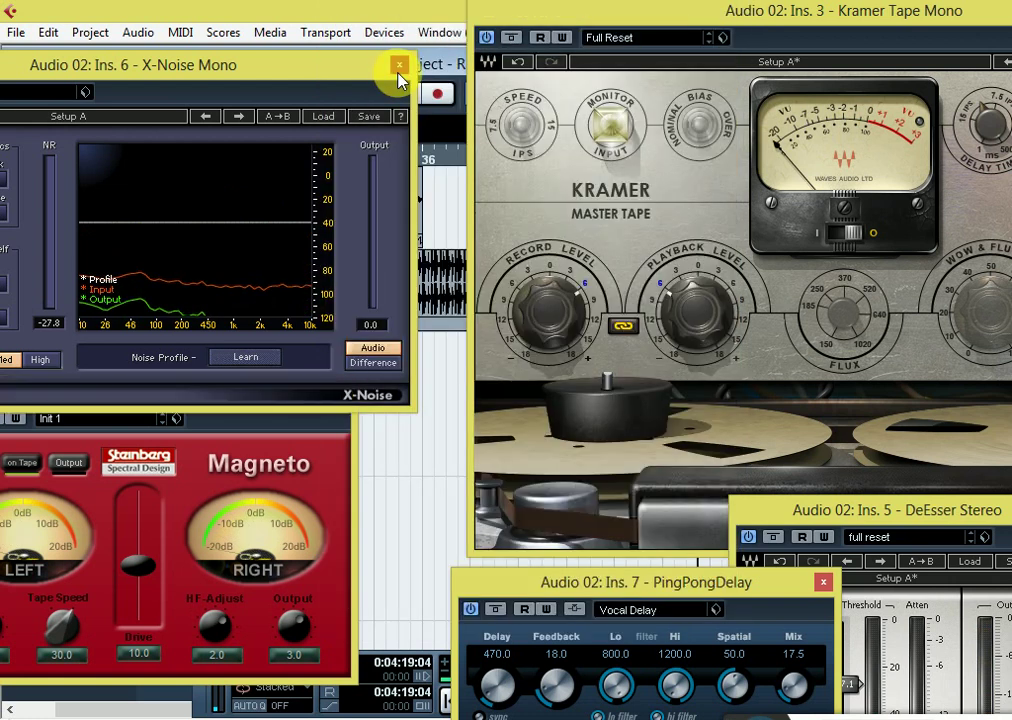
pyautogui.click(402, 68)
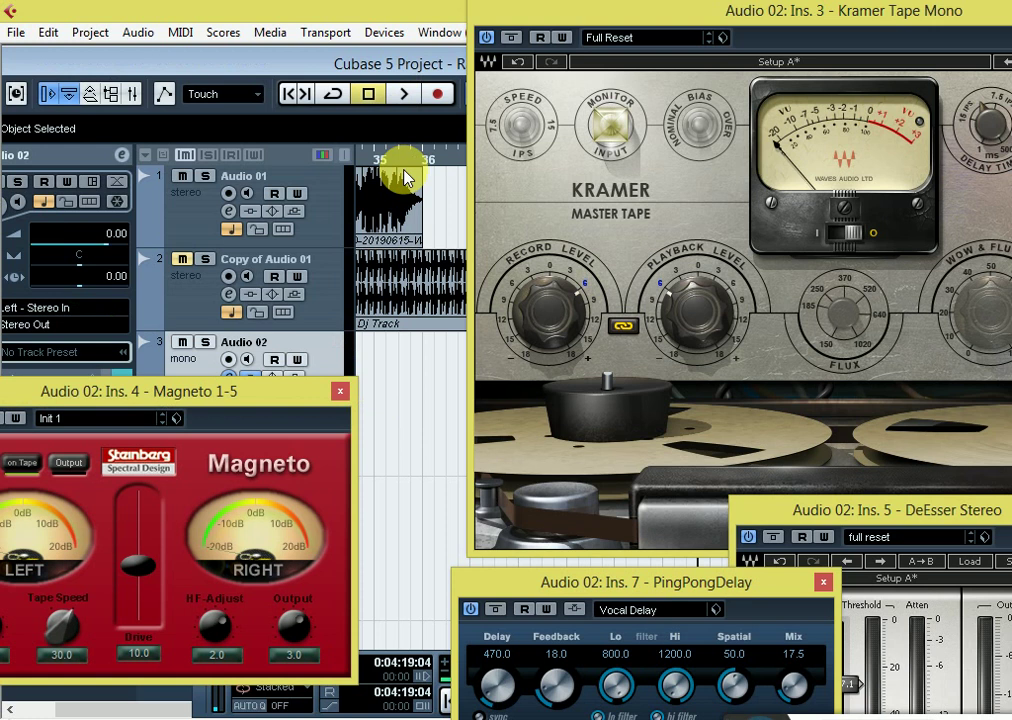
pyautogui.click(690, 453)
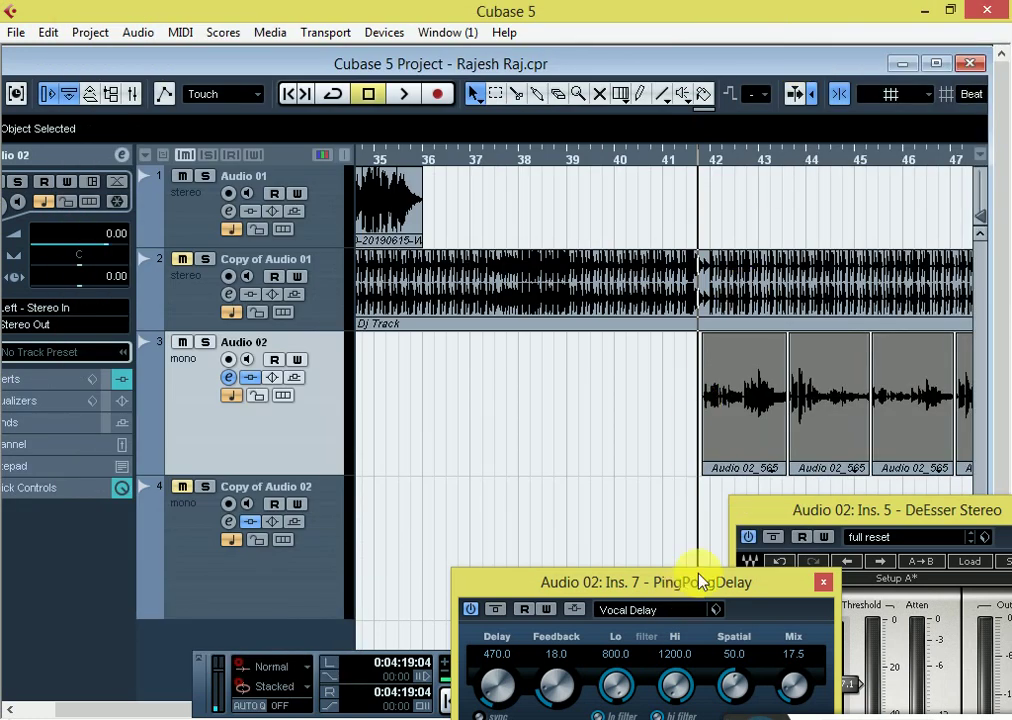
pyautogui.moveTo(700, 582); pyautogui.dragTo(499, 382)
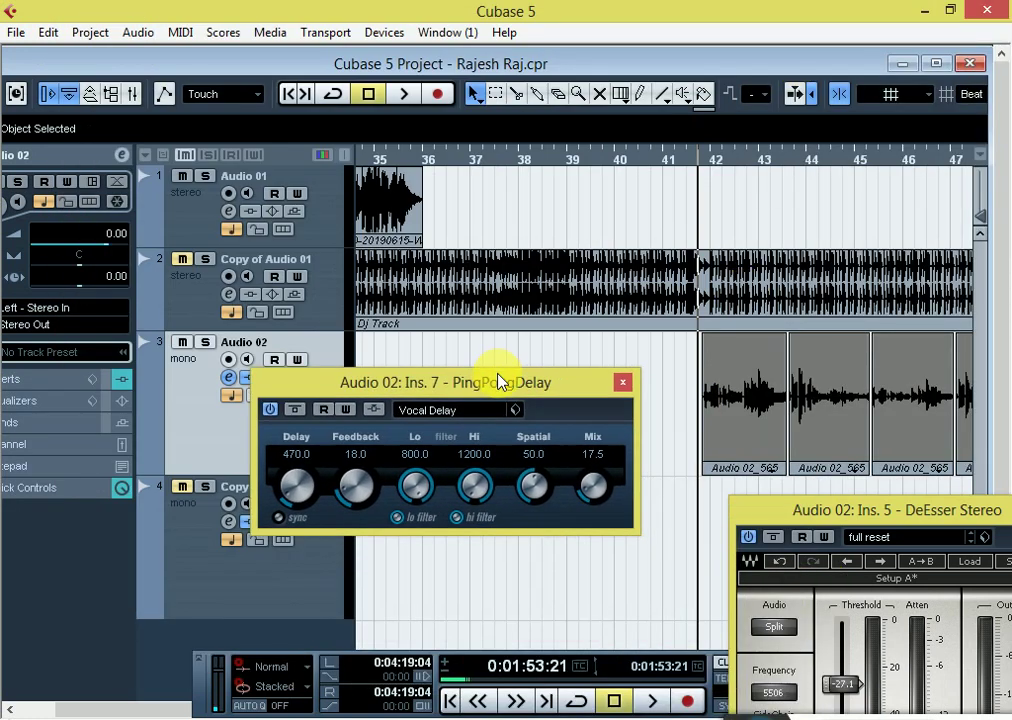
pyautogui.click(623, 383)
pyautogui.moveTo(757, 526); pyautogui.dragTo(370, 380)
pyautogui.click(665, 373)
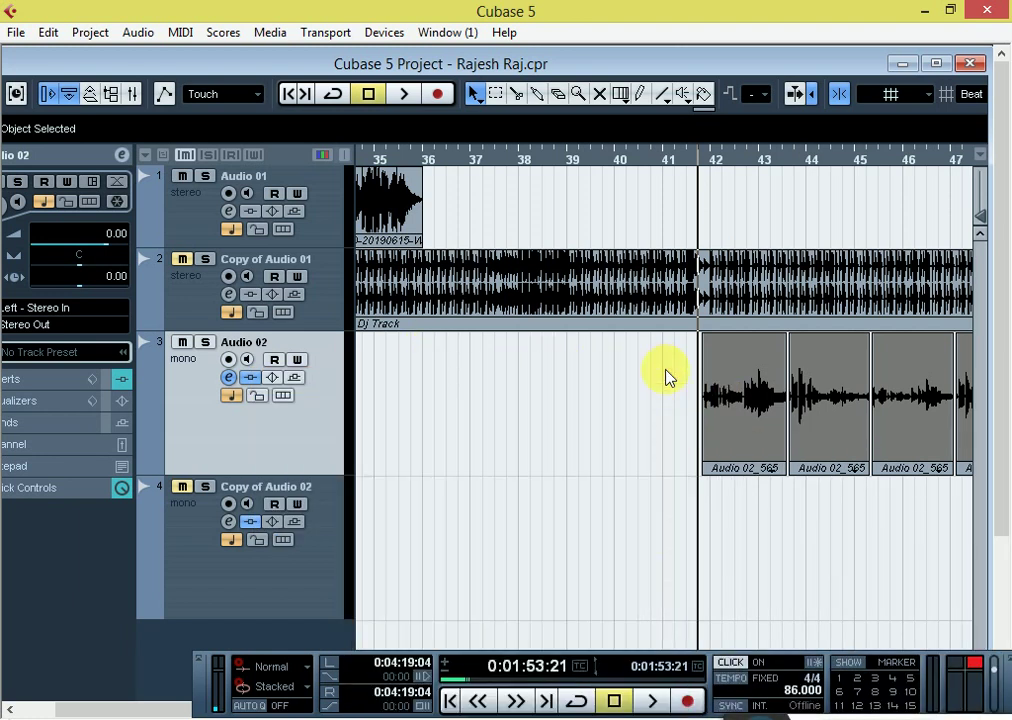